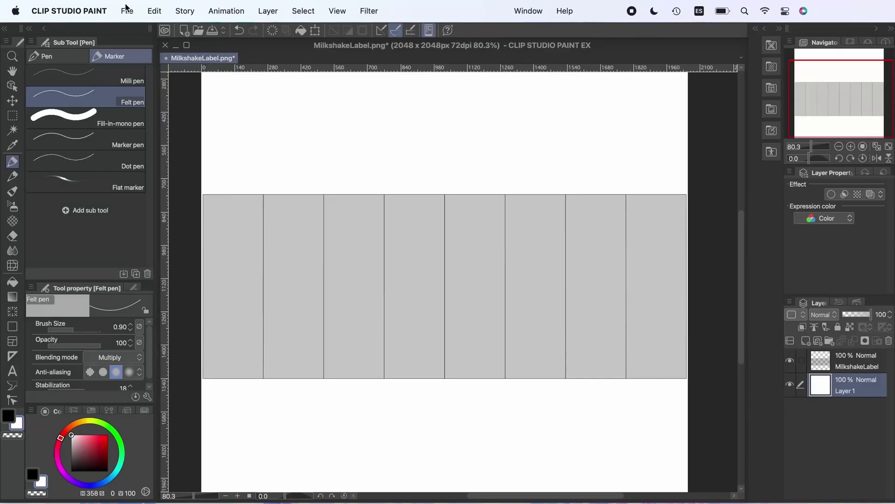
- Save the label image as MilkshakeLabel in CLIP STUDIO FORMAT in the Milkshakes folder
click(127, 8)
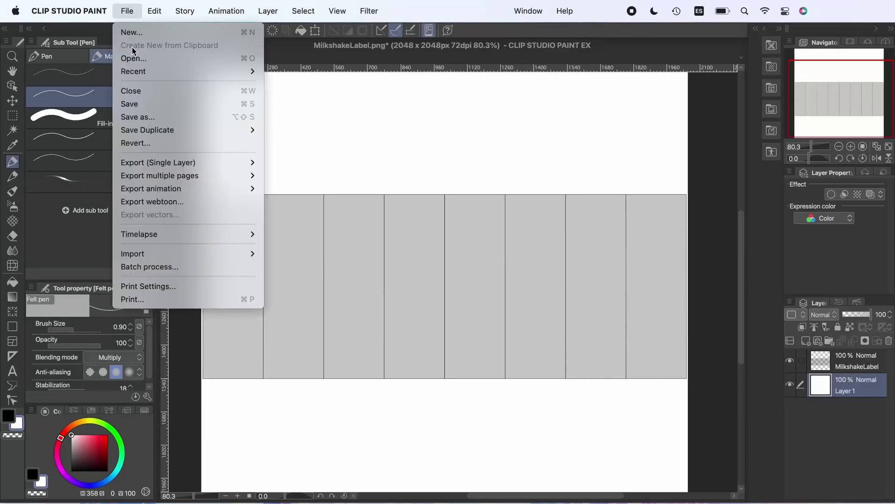
click(143, 116)
click(462, 318)
click(459, 280)
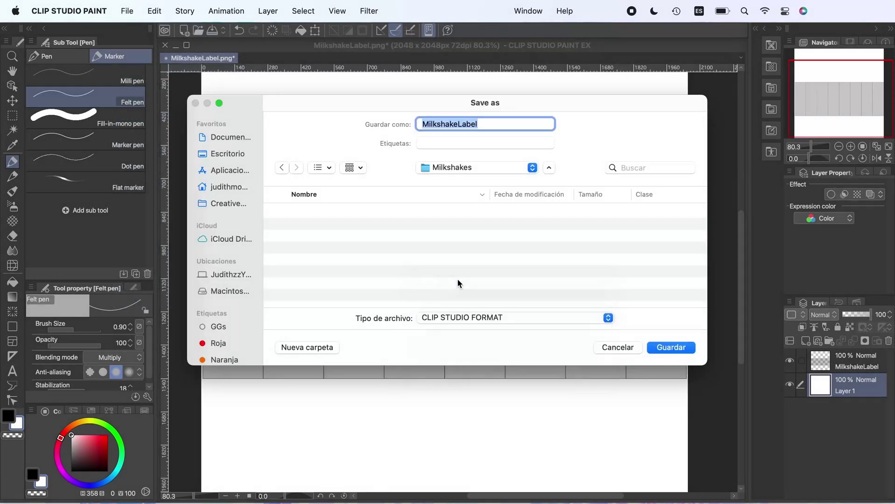
click(671, 348)
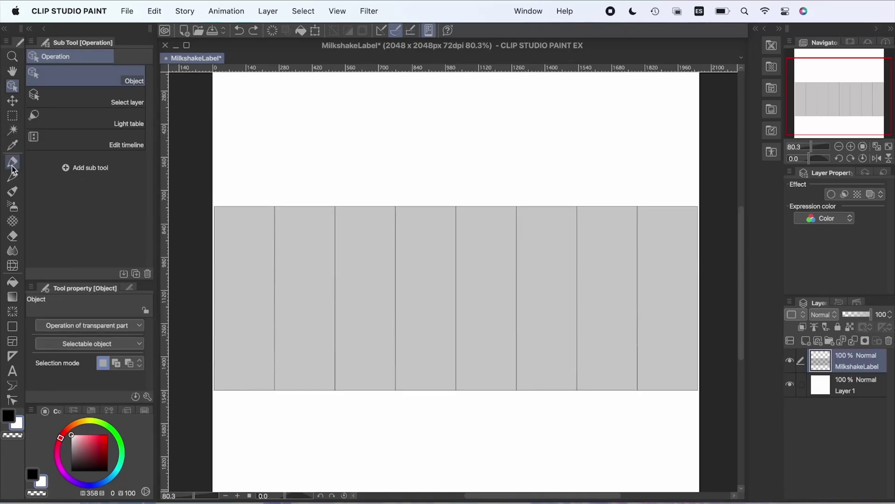
- Add a new layer above the label template and sketch a tilted halved strawberry with leaves using the Darker pencil
click(14, 178)
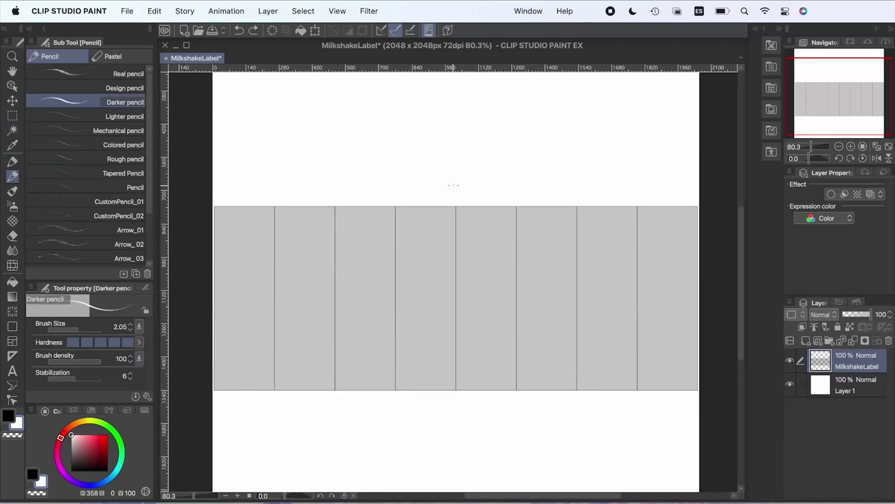
scroll(566, 267, up, 5)
scroll(566, 267, up, 3)
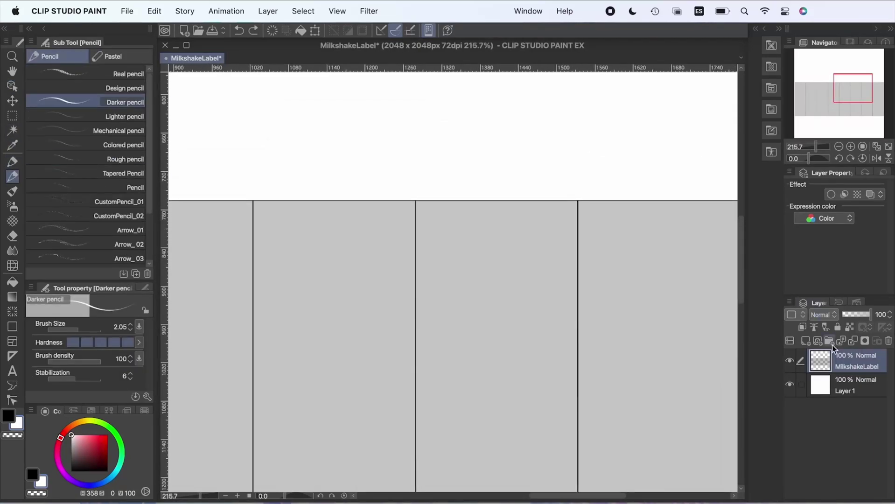
click(806, 342)
scroll(569, 221, up, 1)
scroll(569, 222, up, 5)
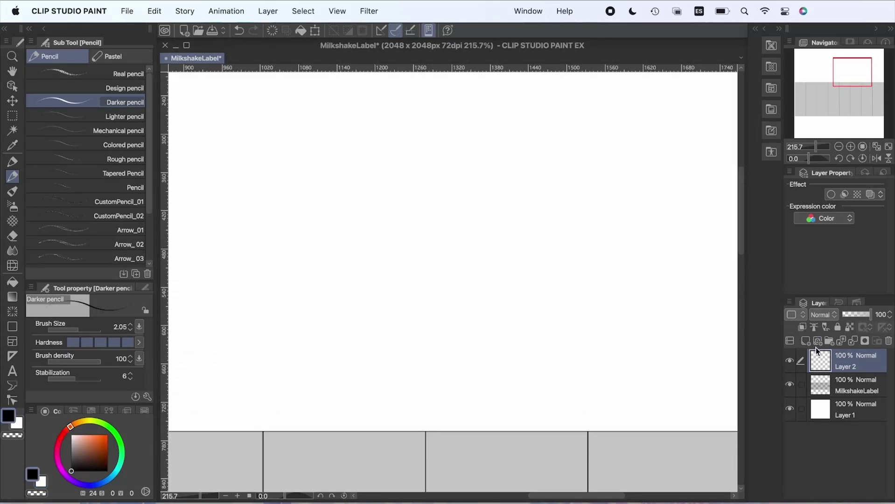
right_click(817, 360)
click(287, 19)
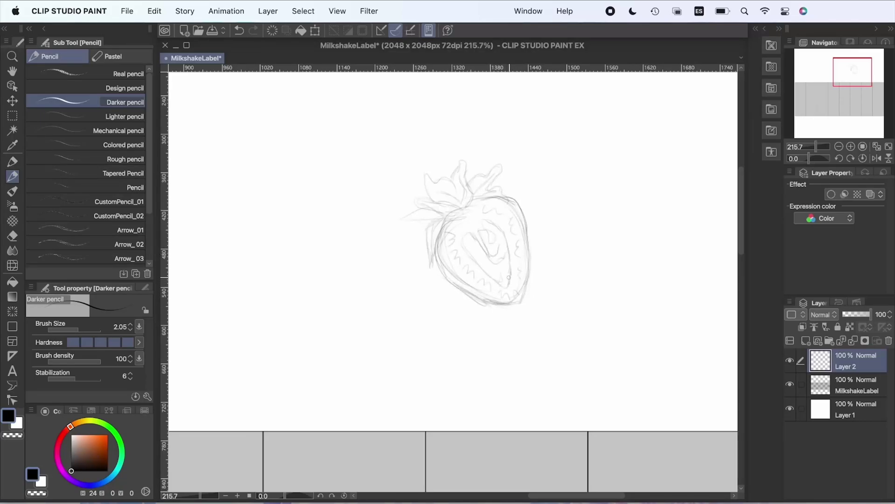
- Reshape the halved strawberry's leaves with Liquify at a brush size of 43.70
click(12, 266)
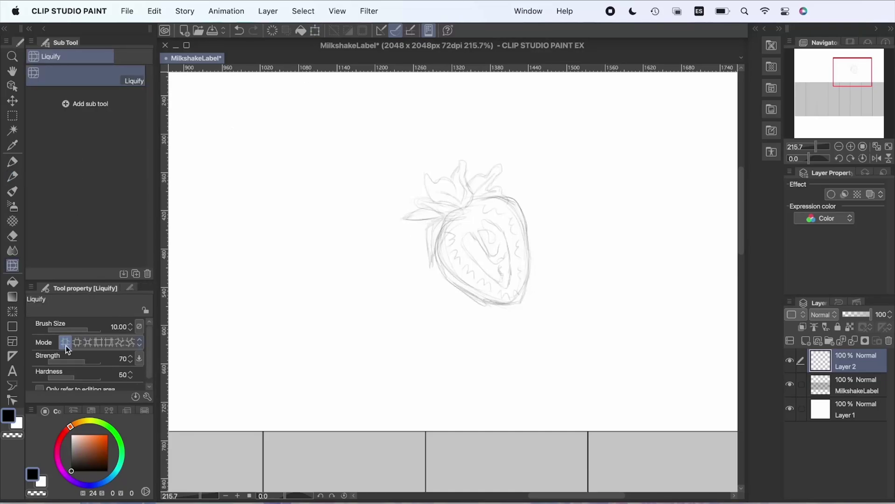
drag(90, 330, 96, 329)
mouse_move(456, 183)
mouse_down()
mouse_move(397, 184)
mouse_move(515, 210)
mouse_move(448, 187)
mouse_move(473, 160)
mouse_move(493, 161)
mouse_up()
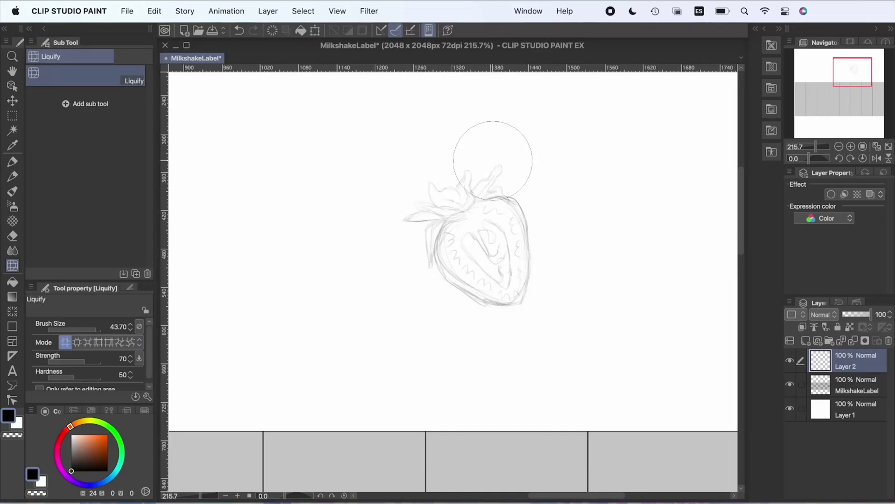
- Outline the strawberries with the Darker pencil at size 2.50 and sketch another halved strawberry beside the whole one
key(p)
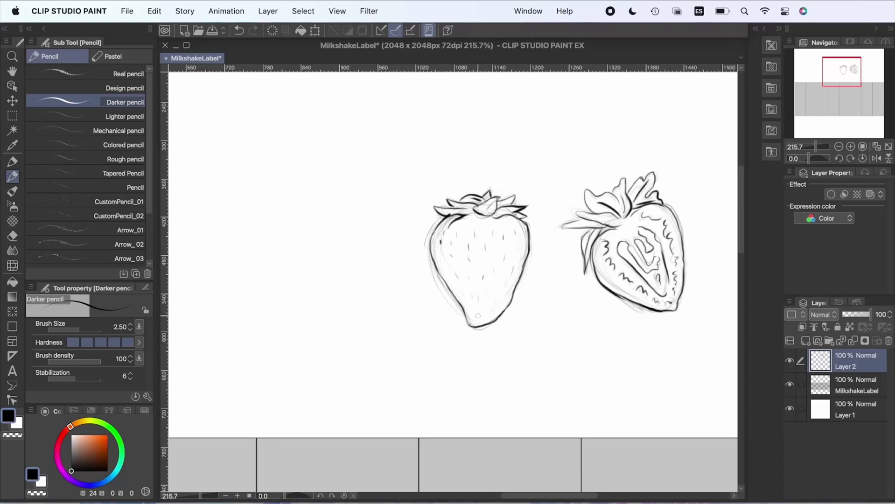
scroll(478, 316, left, 5)
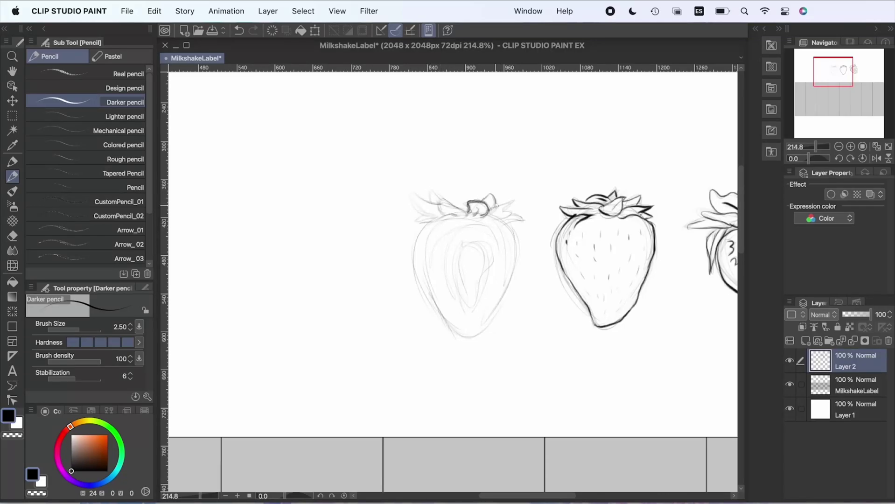
drag(496, 212, 514, 201)
mouse_move(414, 196)
mouse_down()
mouse_move(450, 214)
mouse_move(445, 207)
mouse_up()
drag(433, 219, 467, 339)
drag(495, 218, 479, 337)
drag(458, 233, 471, 313)
- Sketch a whole strawberry with pointed, spreading leaves at the left end of the strawberry row
scroll(502, 230, left, 5)
drag(431, 247, 467, 377)
scroll(502, 230, up, 5)
drag(457, 264, 504, 242)
drag(439, 239, 415, 286)
mouse_move(467, 265)
mouse_down()
mouse_move(414, 322)
mouse_move(476, 378)
mouse_up()
drag(471, 265, 480, 374)
drag(447, 263, 486, 229)
drag(486, 266, 516, 238)
drag(444, 266, 406, 236)
drag(422, 271, 397, 280)
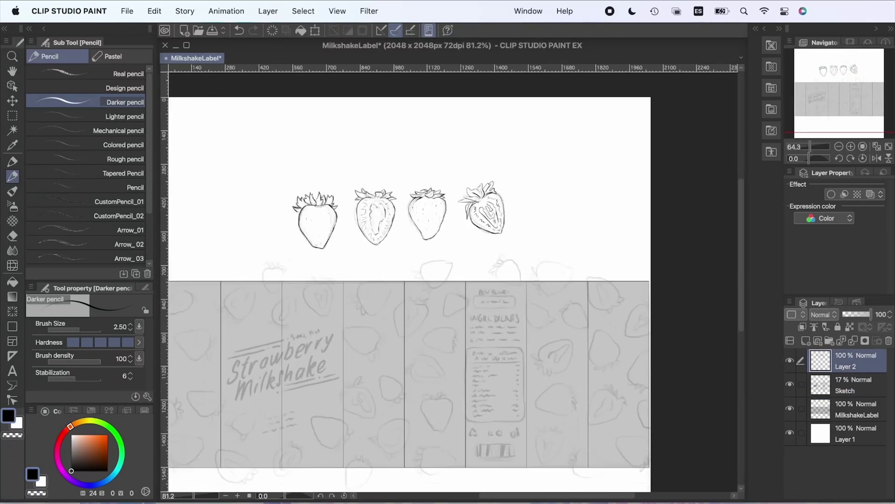
- Lasso the leftmost whole strawberry and paste a copy of it on its own layer
scroll(496, 229, up, 3)
scroll(496, 229, up, 4)
scroll(497, 230, left, 3)
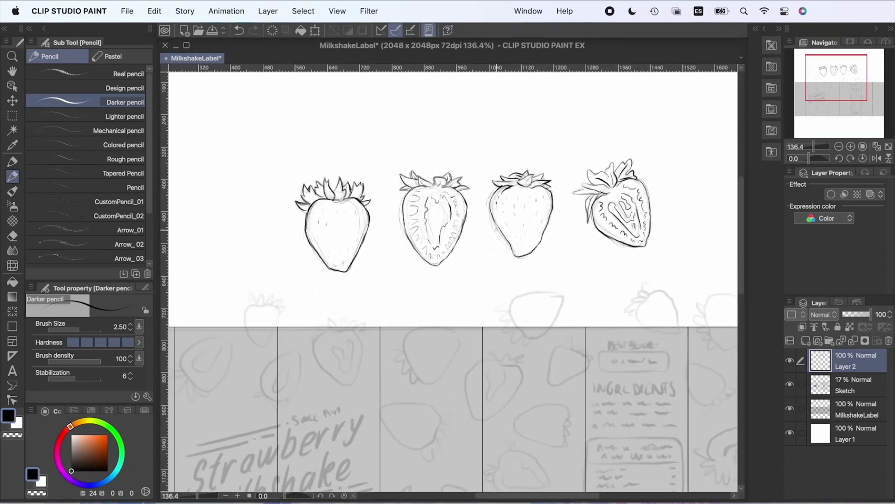
key(m)
click(84, 117)
drag(372, 161, 381, 193)
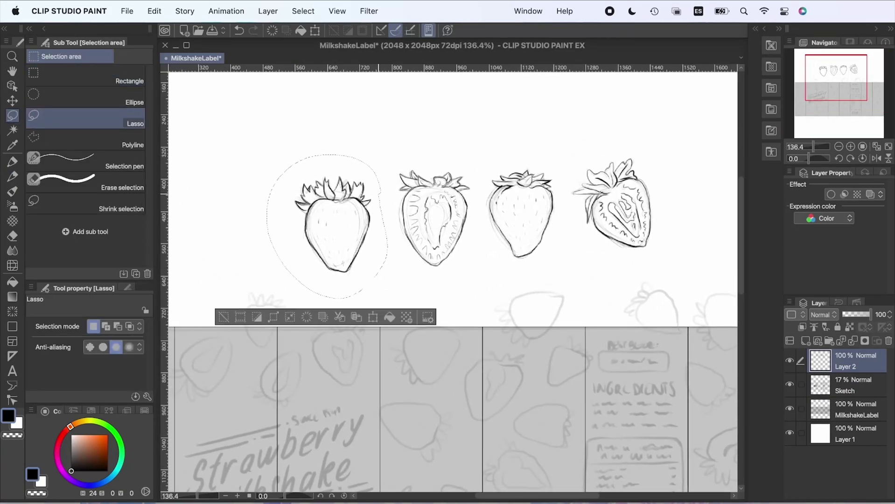
key(super+c)
key(super+v)
- Move, scale and rotate the strawberry copy over the sketched one at the lower right of the milkshake title, then deselect
key(super+t)
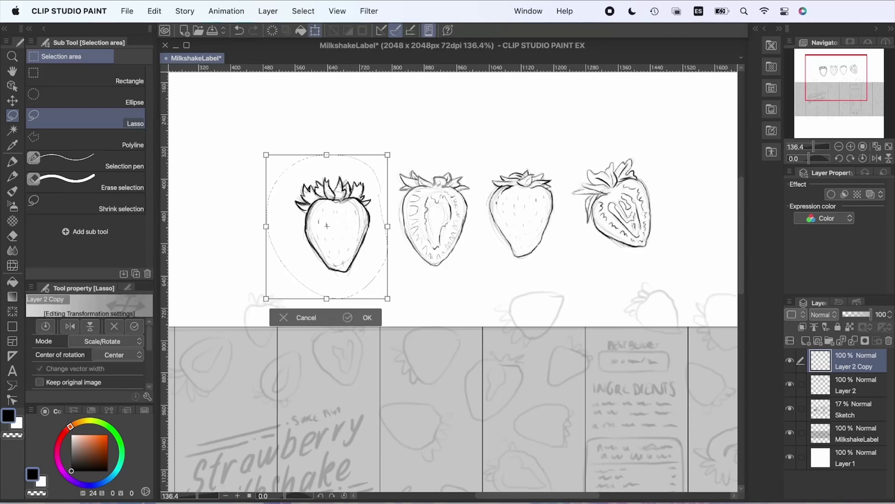
drag(347, 229, 453, 402)
scroll(448, 374, down, 4)
drag(476, 288, 458, 267)
drag(445, 291, 376, 291)
drag(405, 215, 341, 395)
mouse_move(423, 327)
mouse_down()
mouse_move(439, 371)
mouse_move(434, 406)
mouse_move(436, 397)
mouse_up()
key(Return)
key(super+d)
- Duplicate the placed strawberry and rotate it upright beside the lower part of the sketched nutrition table
key(super+c)
key(super+v)
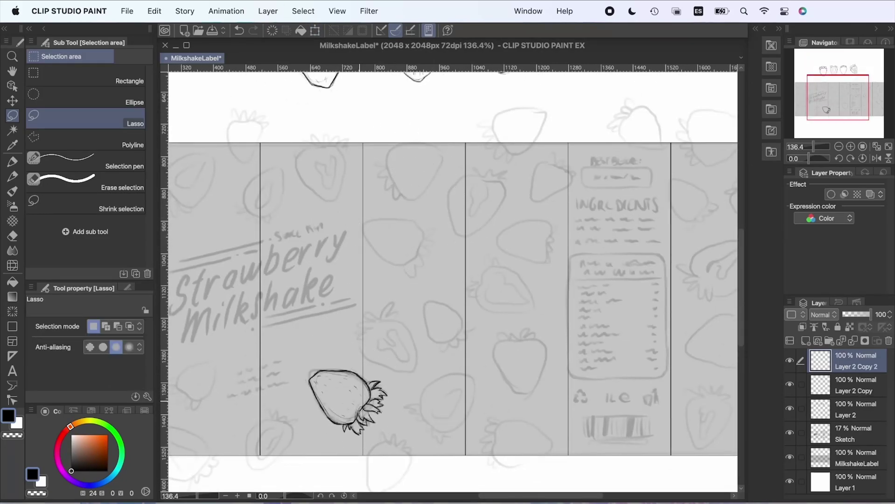
key(super+t)
drag(346, 402, 545, 381)
drag(523, 362, 528, 360)
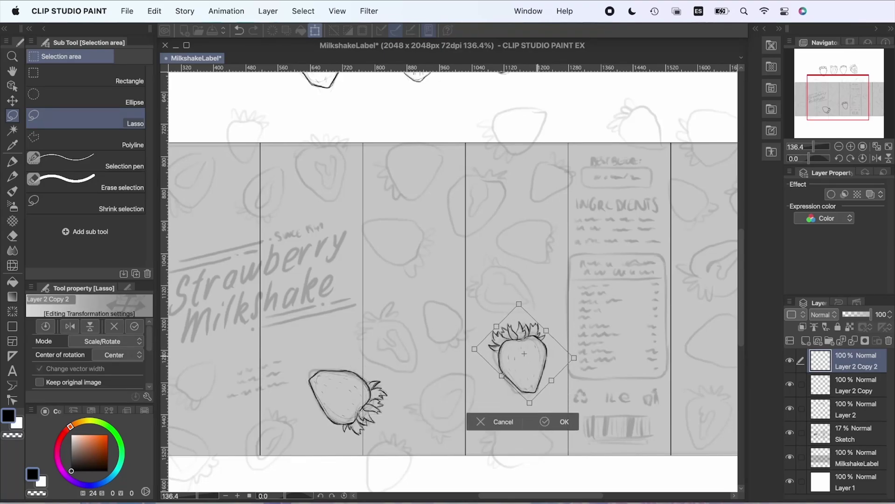
key(Return)
- Duplicate the first placed strawberry and position the copy in the panel just right of the milkshake title
click(854, 385)
key(super+c)
key(super+v)
key(super+t)
drag(348, 401, 399, 238)
drag(458, 196, 448, 185)
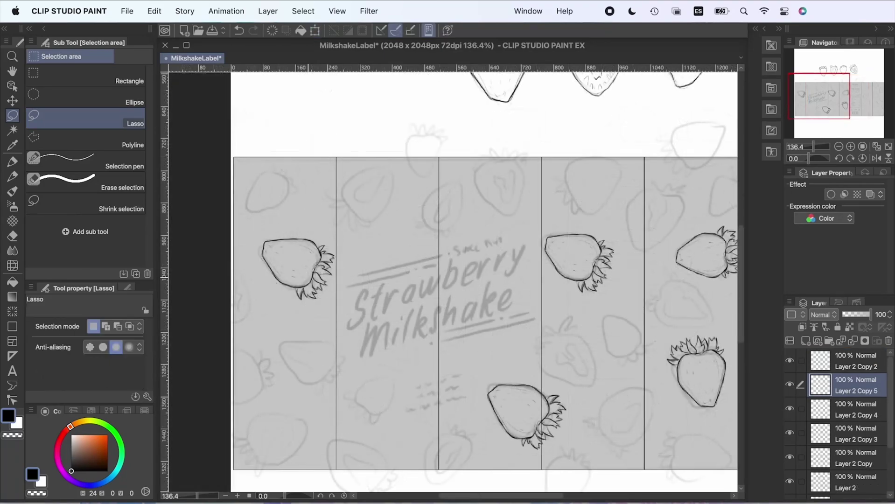
- Duplicate the strawberry and rotate the copy into the label's lower left corner
key(super+c)
key(super+v)
key(super+t)
drag(518, 411, 280, 432)
mouse_move(322, 460)
mouse_down()
mouse_move(320, 426)
mouse_move(332, 410)
mouse_up()
drag(312, 424, 295, 432)
key(Return)
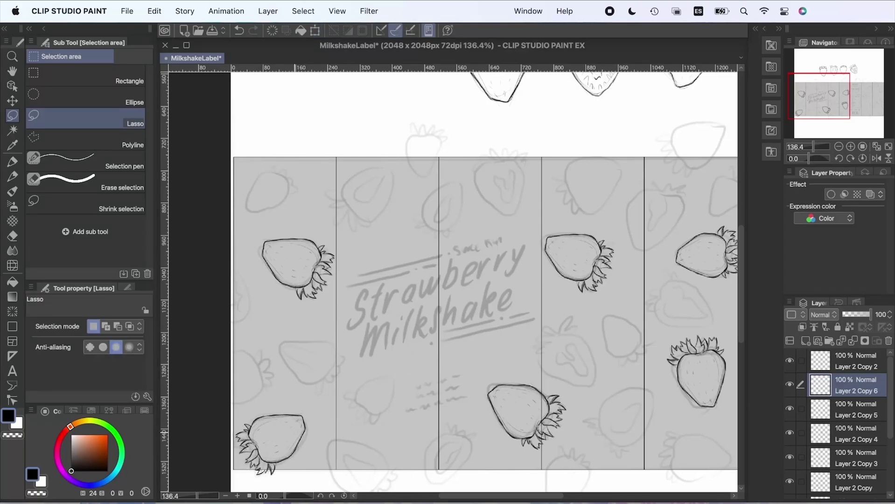
- Paste another whole strawberry, flip it horizontally, and scale and rotate it upright over the label's top edge above the title
drag(421, 280, 295, 342)
key(super+v)
key(super+t)
drag(401, 472, 322, 236)
drag(373, 186, 285, 173)
click(70, 327)
drag(262, 225, 299, 177)
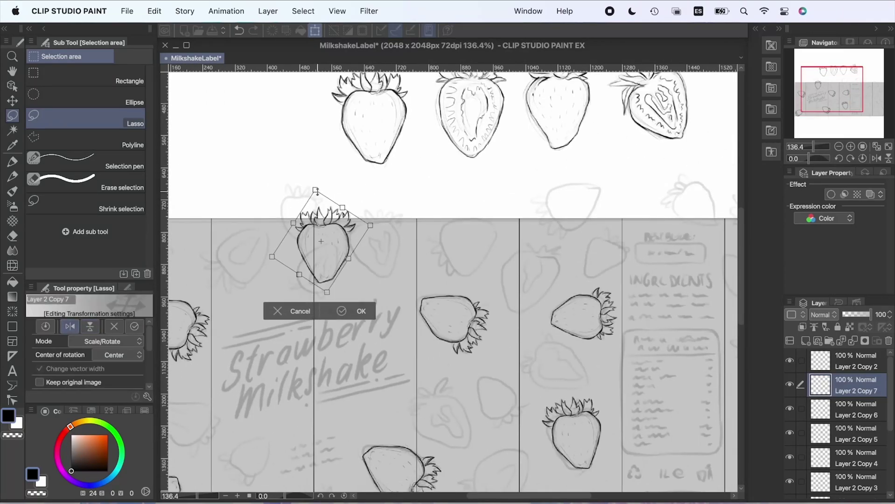
drag(339, 248, 312, 212)
key(Return)
- Paste another whole strawberry, flip it horizontally and rotate it across the label's left edge above the corner strawberry
scroll(312, 211, right, 3)
key(super+c)
key(super+v)
key(super+t)
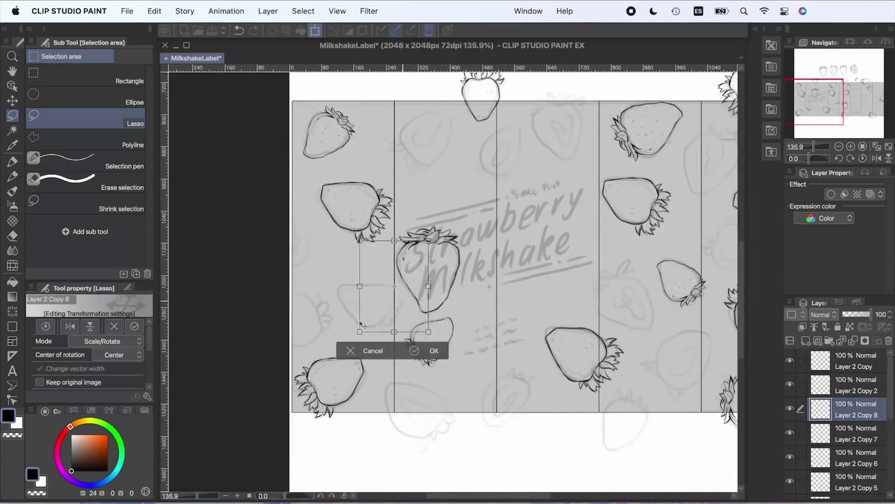
drag(344, 284, 285, 322)
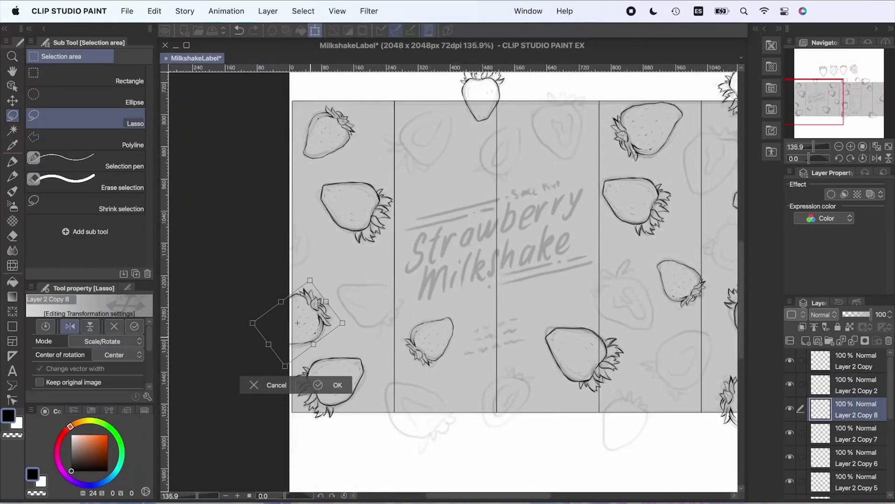
key(Return)
- Paste another whole strawberry and rotate it across the label's bottom edge, to the right of the title area
scroll(453, 280, up, 2)
scroll(311, 338, up, 2)
key(super+v)
key(super+t)
drag(520, 86, 443, 394)
scroll(443, 373, down, 5)
drag(443, 261, 402, 384)
drag(437, 328, 451, 366)
mouse_move(397, 396)
mouse_down()
mouse_move(400, 381)
mouse_move(402, 389)
mouse_up()
key(Return)
- Paste another whole strawberry and rotate it upside down in the upper half of the rightmost label panel
scroll(453, 280, right, 5)
scroll(453, 280, up, 4)
key(super+v)
key(super+t)
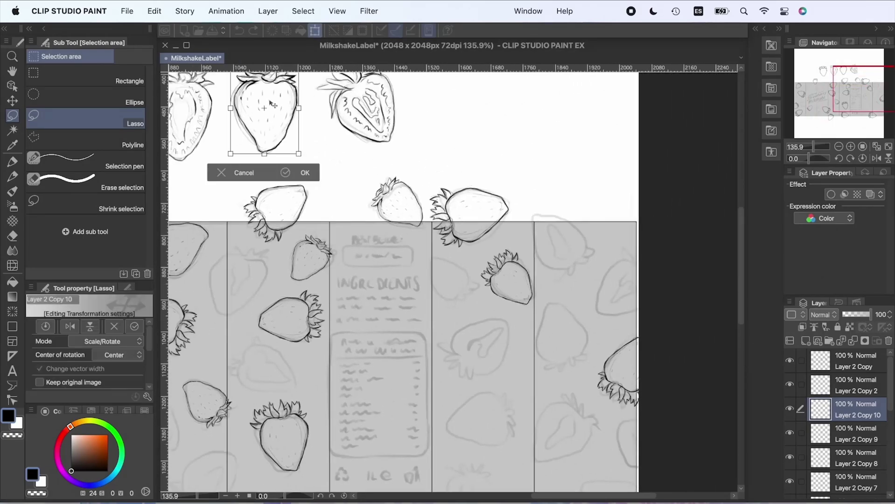
drag(266, 112, 489, 354)
drag(523, 306, 508, 327)
drag(518, 317, 464, 448)
drag(480, 362, 561, 334)
key(Return)
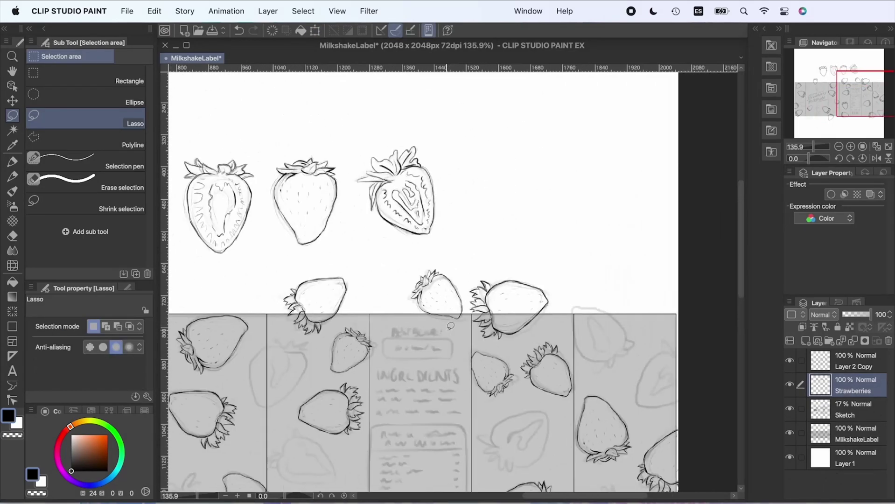
- Lasso the upright halved strawberry in the top row and paste a copy of it on its own layer
scroll(450, 326, left, 5)
mouse_move(394, 146)
mouse_down()
mouse_move(414, 258)
mouse_move(411, 152)
mouse_up()
key(super+c)
key(super+v)
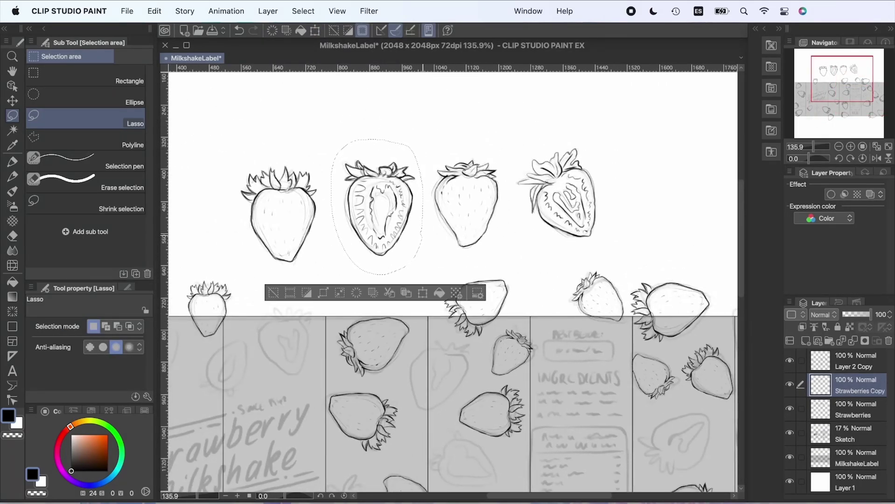
- Shrink and rotate the halved strawberry copy, flip it horizontally and place it on the upper border between the fourth and fifth panels
key(super+t)
mouse_move(393, 254)
mouse_down()
mouse_move(389, 281)
mouse_move(452, 391)
mouse_up()
scroll(451, 336, down, 5)
drag(496, 191, 483, 208)
drag(460, 250, 473, 268)
drag(506, 299, 469, 275)
click(69, 326)
key(Return)
- Paste another halved strawberry, turn it sideways, flip it vertically and place it left of the nutrition table
key(super+v)
key(super+t)
drag(412, 108, 489, 327)
click(90, 326)
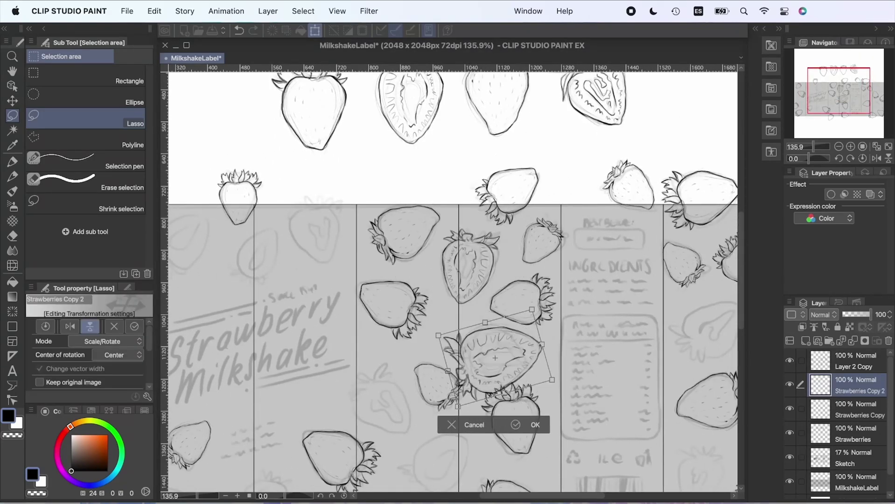
drag(491, 375, 497, 358)
key(Return)
- Paste another halved strawberry, shrink and rotate it, flip it horizontally and place it just above the milkshake title
key(super+v)
key(super+t)
drag(413, 126, 257, 293)
drag(291, 214, 256, 260)
drag(270, 250, 201, 326)
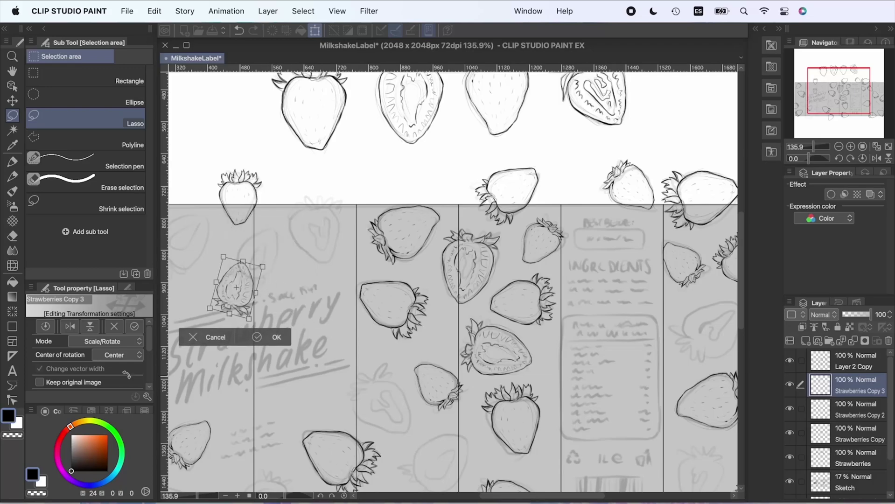
click(70, 326)
drag(242, 288, 262, 259)
key(Return)
- Paste another halved strawberry and fit it over the sketched one in the lower part of the fourth panel
key(super+v)
key(super+t)
drag(413, 112, 341, 312)
scroll(355, 280, down, 5)
drag(384, 276, 472, 389)
key(Return)
- Duplicate the halved strawberry, rotate the copy into the top of the second panel, and paste one more copy
key(super+c)
key(super+v)
key(super+t)
scroll(448, 281, left, 5)
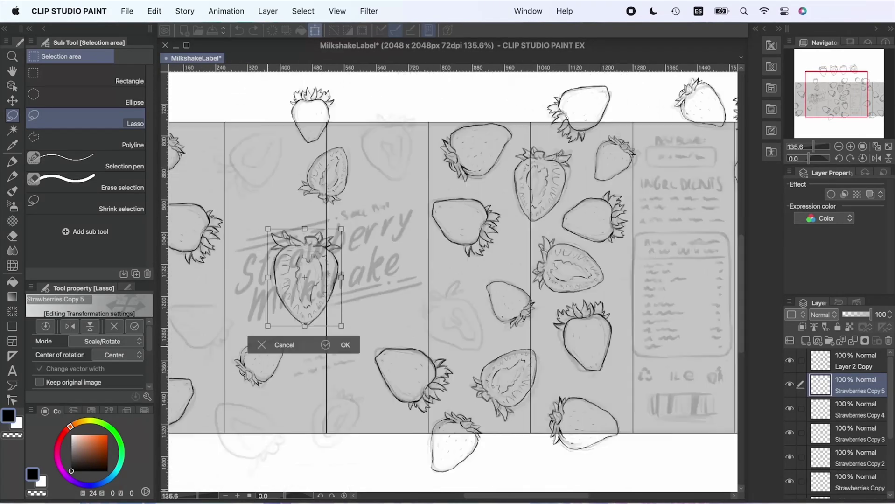
drag(453, 269, 457, 275)
drag(422, 306, 380, 178)
drag(415, 143, 375, 181)
key(Return)
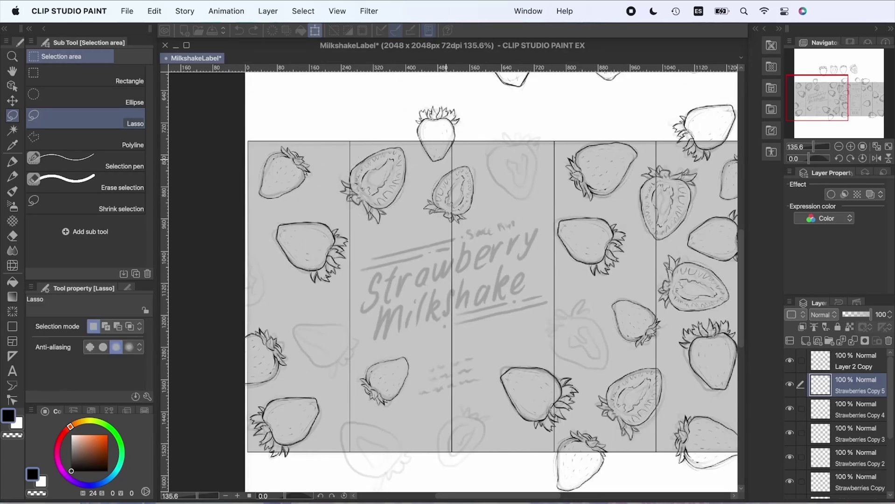
key(super+v)
scroll(447, 159, down, 3)
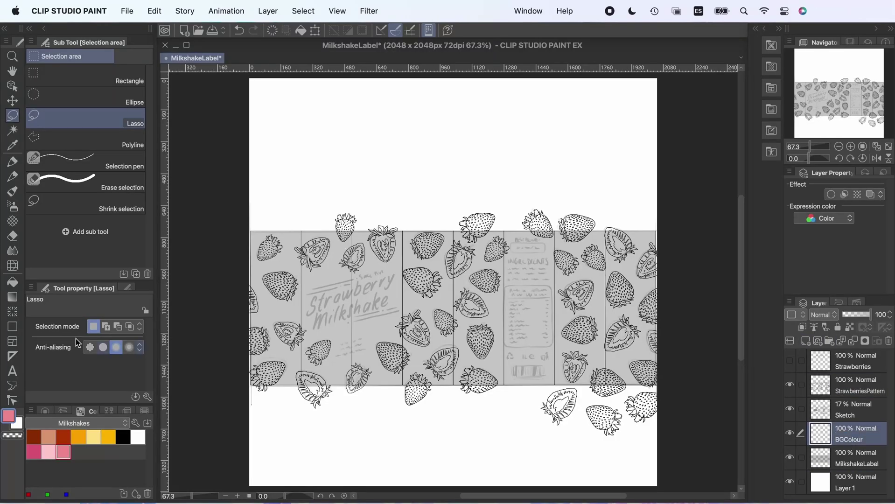
- Select a rectangle around the whole label, fill it with light pink on the BGColour layer and deselect
click(85, 76)
drag(245, 226, 661, 391)
click(48, 452)
key(alt+BackSpace)
key(super+d)
- Add a layer above BGColour named StrawberriesColour and switch to the Fill-in-mono pen
click(806, 341)
double_click(845, 437)
text(Str)
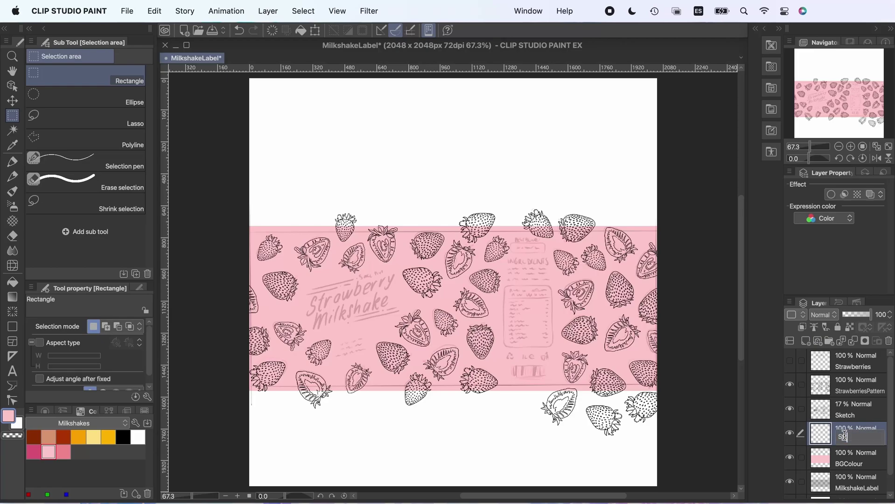
text(trawberriesColour)
key(Return)
key(p)
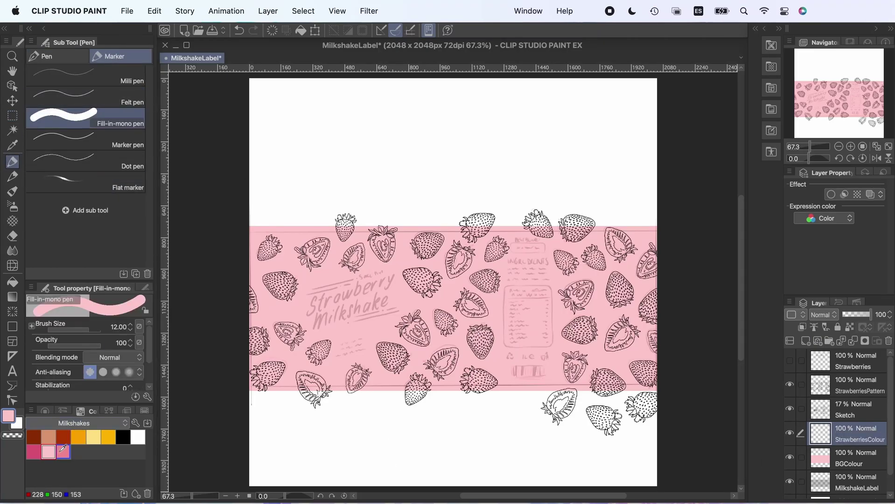
- Choose the darker pink and paint loose colour shapes over selected whole and halved strawberries around the Strawberry Milkshake lettering
click(64, 452)
scroll(250, 296, up, 2)
drag(321, 242, 323, 305)
mouse_move(430, 344)
mouse_down()
mouse_move(422, 376)
mouse_move(406, 353)
mouse_up()
mouse_move(497, 369)
mouse_down()
mouse_move(468, 393)
mouse_move(485, 380)
mouse_up()
drag(439, 159, 471, 175)
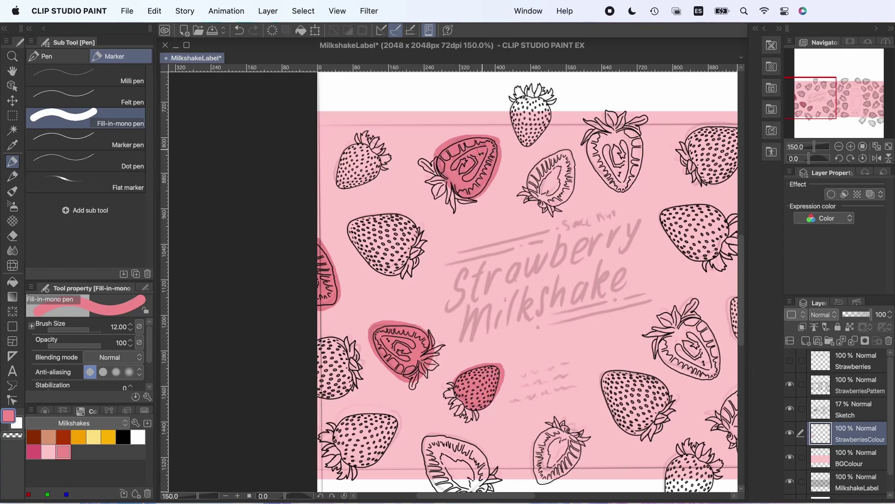
- Paint the same darker pink loosely over selected whole strawberries between the title lettering and the ingredients section
drag(561, 290, 468, 277)
mouse_move(523, 362)
mouse_down()
mouse_move(527, 397)
mouse_move(551, 404)
mouse_up()
drag(574, 290, 506, 275)
mouse_move(505, 205)
mouse_down()
mouse_move(565, 201)
mouse_move(537, 213)
mouse_move(547, 222)
mouse_up()
mouse_move(606, 306)
mouse_down()
mouse_move(587, 314)
mouse_move(600, 301)
mouse_move(428, 275)
mouse_up()
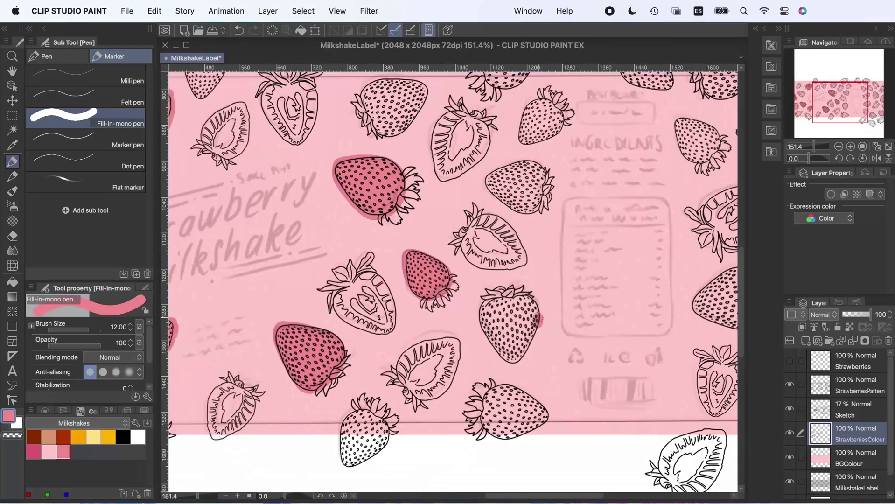
mouse_move(536, 315)
mouse_down()
mouse_move(534, 323)
mouse_move(504, 302)
mouse_move(509, 346)
mouse_up()
mouse_move(606, 263)
mouse_down()
mouse_move(507, 306)
mouse_move(508, 346)
mouse_up()
key(super+plus)
mouse_move(424, 234)
mouse_down()
mouse_move(419, 302)
mouse_move(435, 255)
mouse_move(383, 278)
mouse_up()
scroll(448, 280, right, 8)
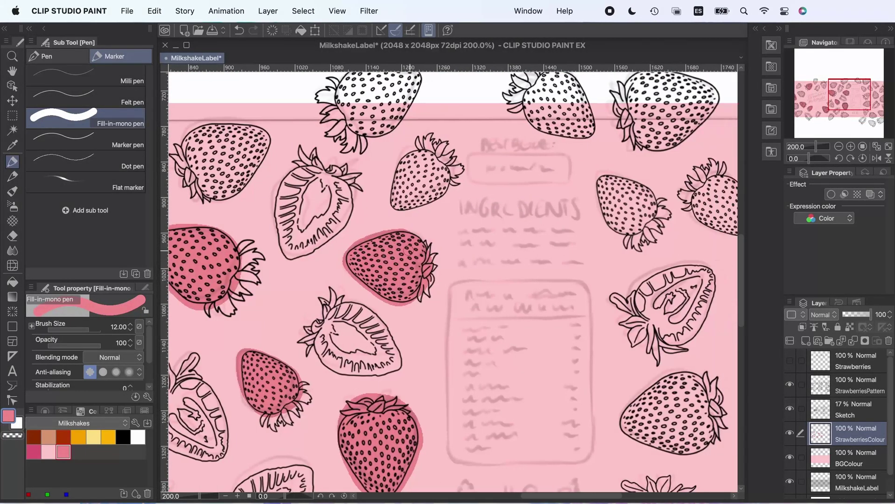
- Paint darker pink over the two small strawberries, the halved one and the edge strawberry in the area beyond the ingredients
mouse_move(448, 175)
mouse_down()
mouse_move(488, 185)
mouse_move(483, 220)
mouse_up()
drag(579, 178, 545, 208)
drag(590, 187, 589, 230)
scroll(589, 231, down, 6)
mouse_move(413, 372)
mouse_down()
mouse_move(443, 440)
mouse_move(437, 397)
mouse_move(447, 388)
mouse_move(548, 441)
mouse_up()
scroll(446, 388, right, 6)
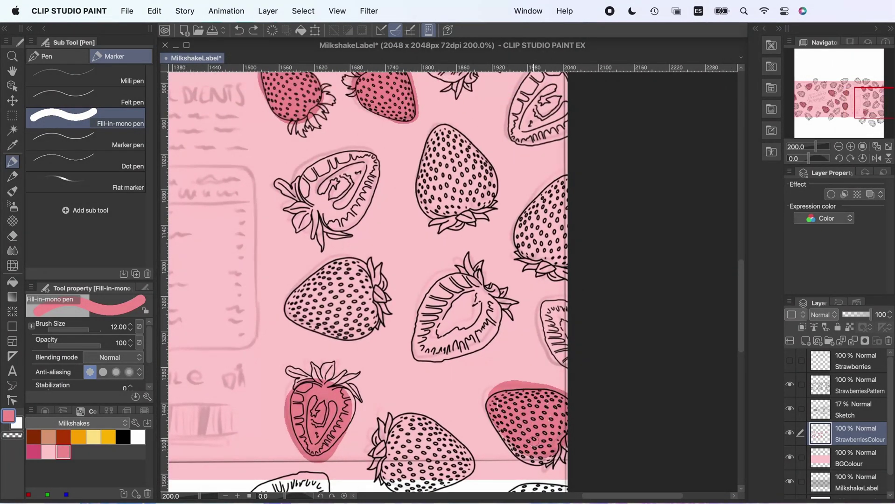
- Duplicate the StrawberriesColour layer, clear the copy's contents and hide the original layer
scroll(518, 428, down, 5)
scroll(518, 428, left, 8)
drag(860, 434, 807, 341)
key(Delete)
click(791, 458)
- Set the brush size to 5, trace inside the halved strawberry cut off by the label's starting edge and fill it pink
scroll(242, 270, up, 6)
drag(372, 212, 391, 249)
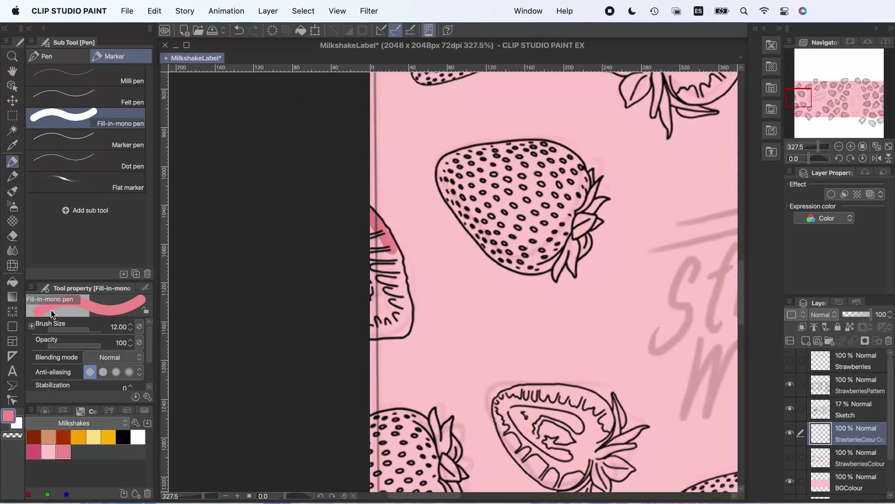
click(120, 329)
text(5)
key(Return)
drag(409, 303, 372, 273)
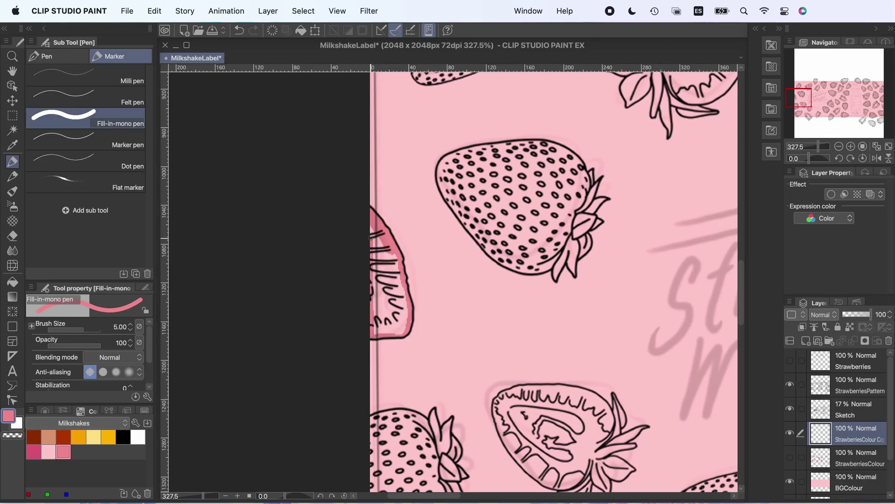
click(13, 283)
click(393, 275)
- Outline the halved strawberry below the title lettering along its inner edge and fill it pink
click(13, 163)
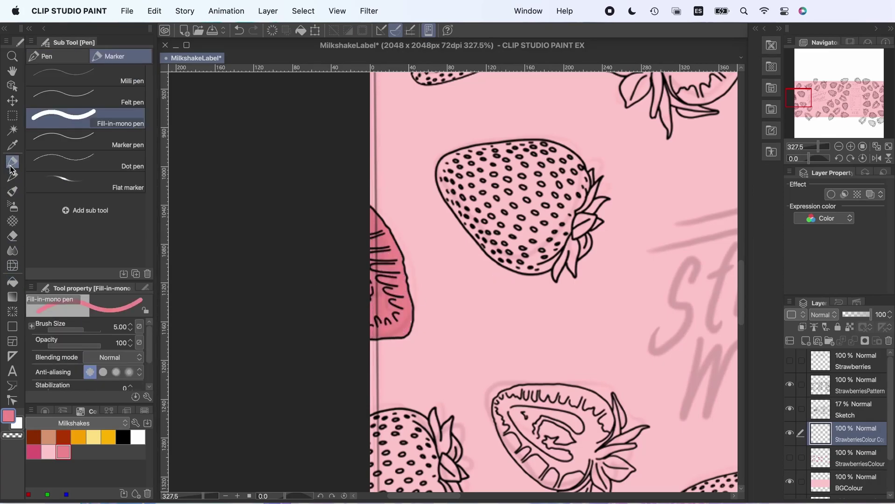
scroll(409, 317, down, 5)
scroll(409, 317, right, 3)
drag(475, 261, 454, 267)
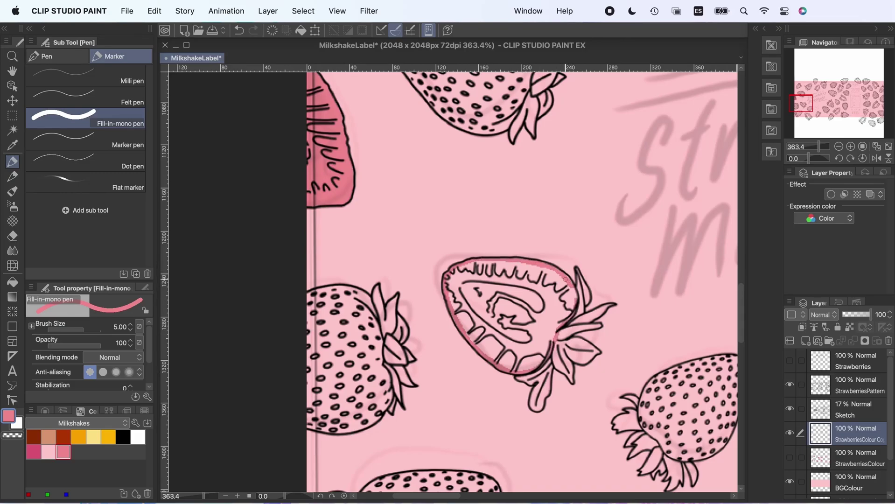
key(g)
click(519, 310)
- Outline the small whole strawberry beside the small sketched text lines and fill it pink
scroll(518, 311, right, 10)
scroll(518, 311, down, 2)
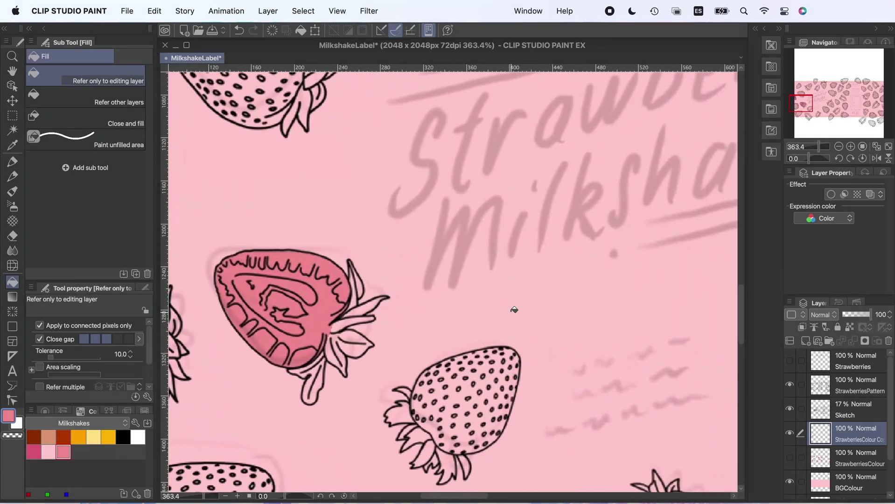
key(p)
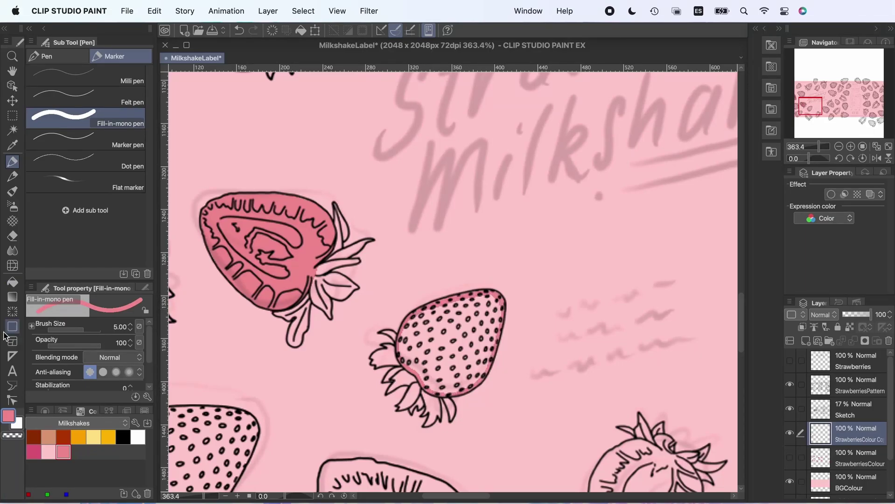
key(g)
click(430, 356)
- Trace the inner edge of the large halved strawberry above the title lettering and fill it pink
scroll(430, 356, right, 2)
scroll(430, 356, up, 10)
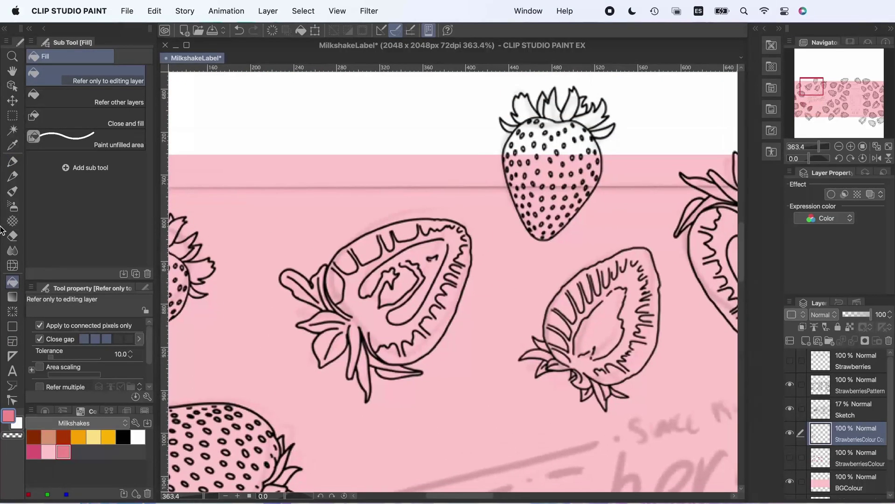
click(12, 162)
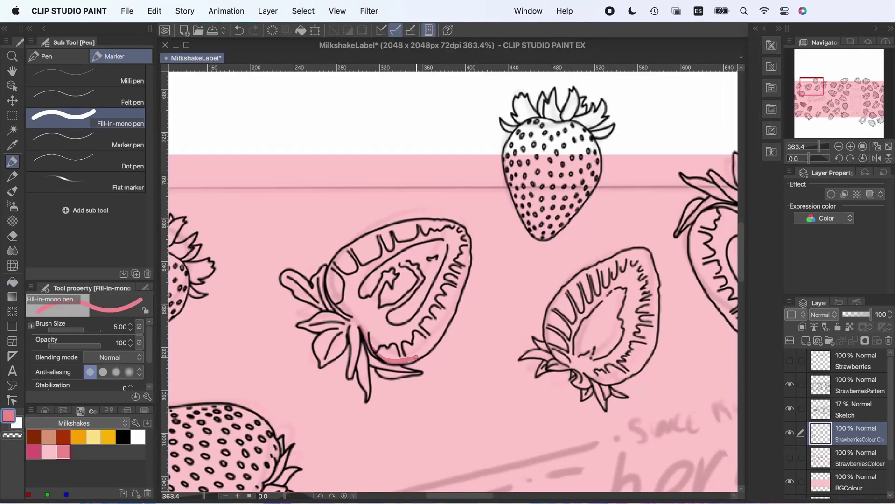
drag(416, 358, 467, 249)
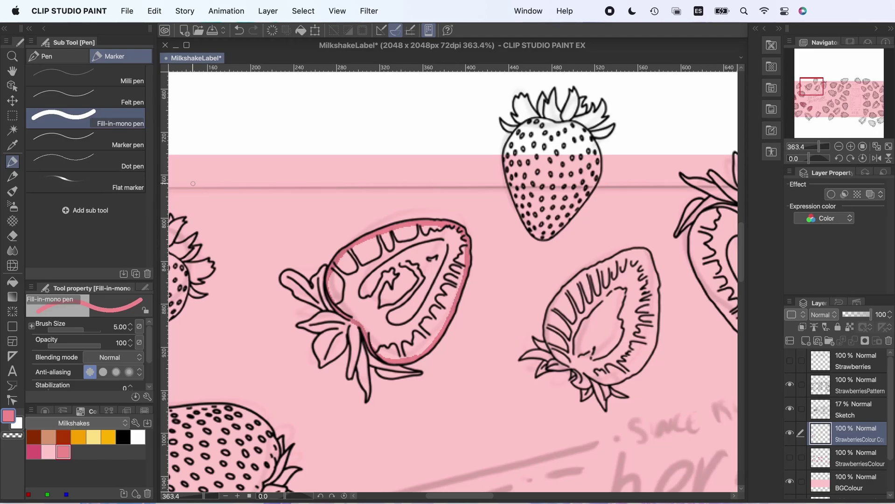
click(12, 282)
click(434, 255)
- Outline the large whole strawberry on the far side of the small sketched text lines and fill it pink
click(13, 162)
scroll(616, 299, down, 3)
scroll(616, 275, down, 8)
scroll(617, 275, right, 3)
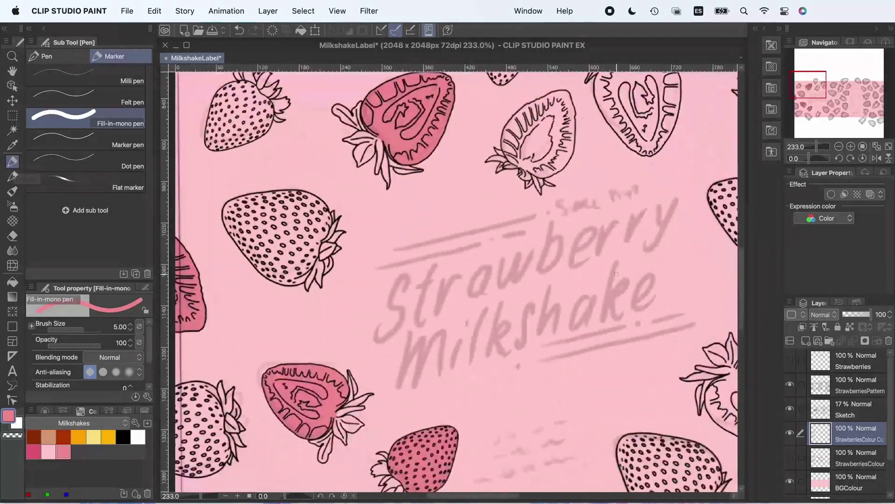
scroll(616, 274, down, 5)
scroll(616, 274, right, 5)
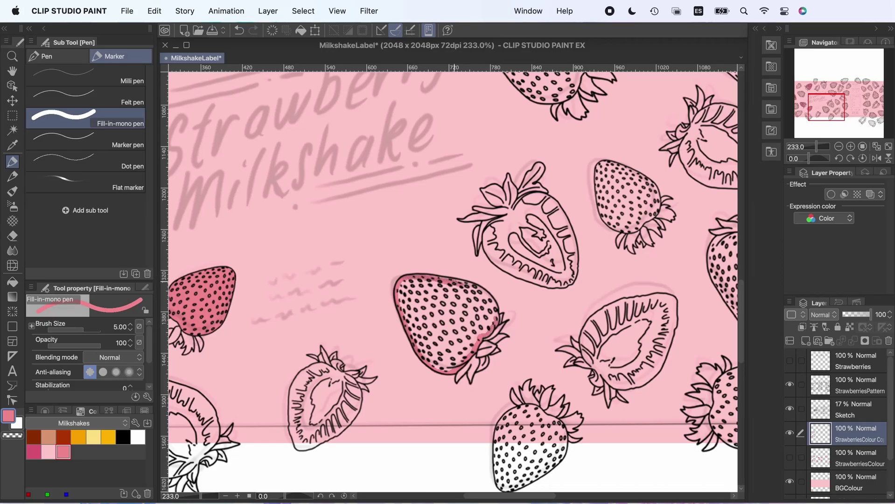
drag(484, 295, 496, 319)
click(13, 282)
click(446, 322)
- Outline and fill in pink the large strawberry beside the title lettering and the small one below it
click(12, 162)
scroll(467, 280, right, 5)
scroll(466, 280, up, 2)
drag(404, 228, 415, 295)
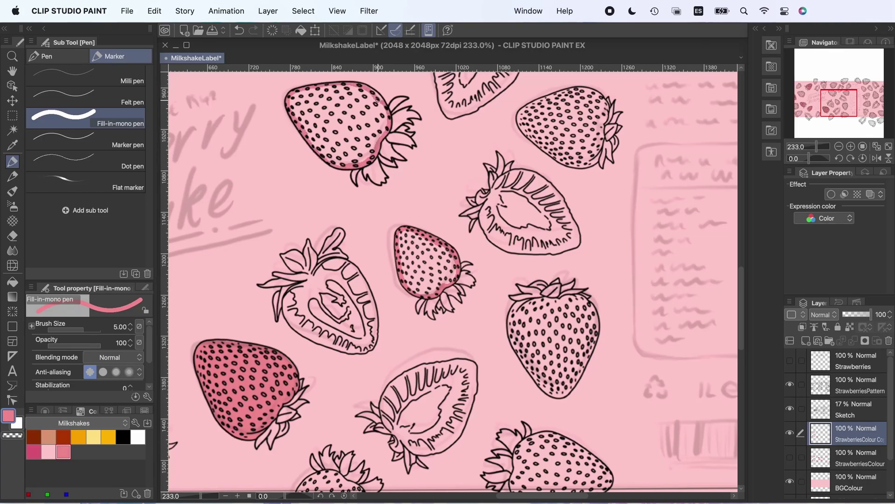
click(12, 282)
click(371, 132)
click(437, 261)
- Outline and fill in pink the two whole strawberries bordering the ingredients and nutrition table
click(12, 162)
scroll(434, 284, right, 5)
scroll(434, 285, up, 2)
drag(398, 320, 392, 355)
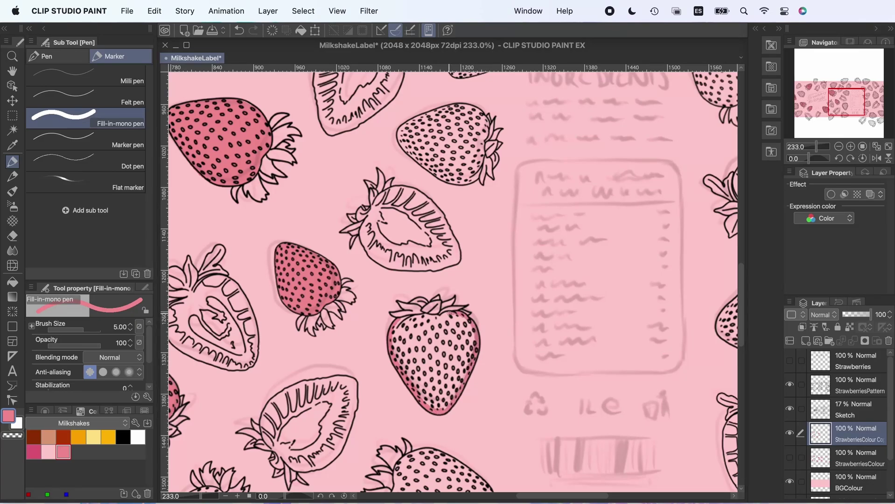
click(12, 282)
click(441, 145)
click(434, 364)
- Outline and fill in pink the small halved strawberry next to the sketched barcode
scroll(449, 285, right, 6)
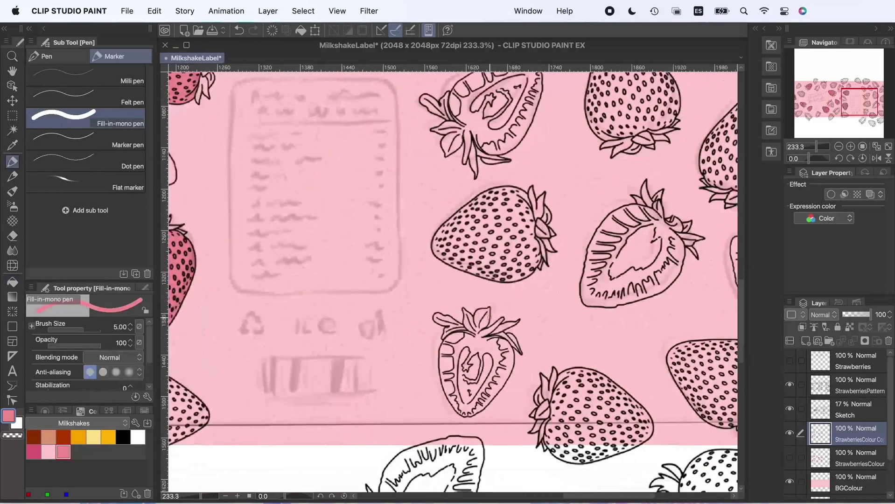
drag(445, 343, 477, 412)
click(481, 373)
- Outline the two small whole strawberries beside the ingredients heading and fill both pink
scroll(449, 285, up, 6)
drag(372, 233, 408, 295)
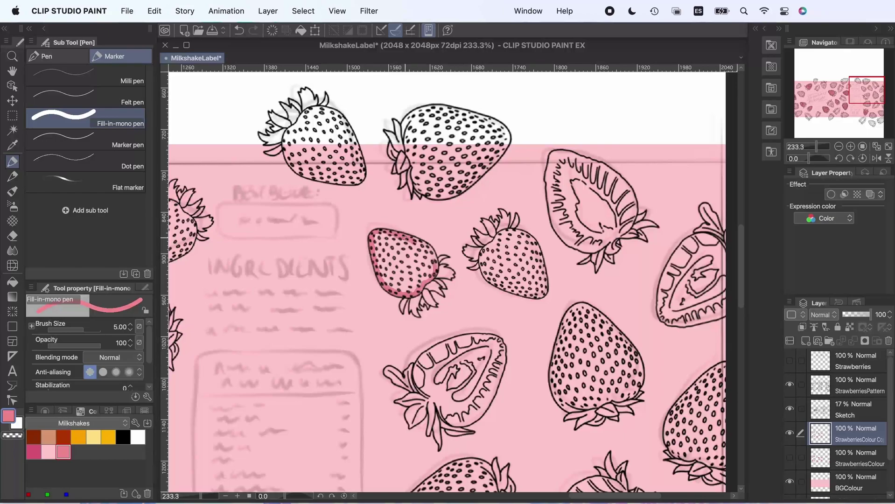
drag(504, 233, 514, 294)
key(g)
click(405, 263)
click(516, 265)
- Outline the whole strawberry cut off by the label's far edge near the bottom and fill it pink
key(p)
scroll(614, 370, down, 6)
scroll(614, 371, right, 3)
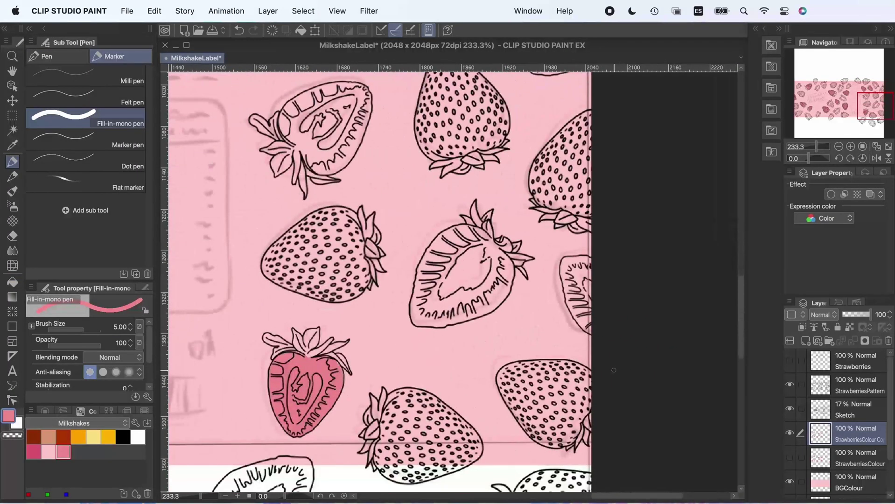
drag(592, 378, 575, 364)
key(g)
click(544, 402)
- Transform the StrawberriesColour Copy layer to offset its fills slightly right and up from the line art
key(super+0)
key(super+t)
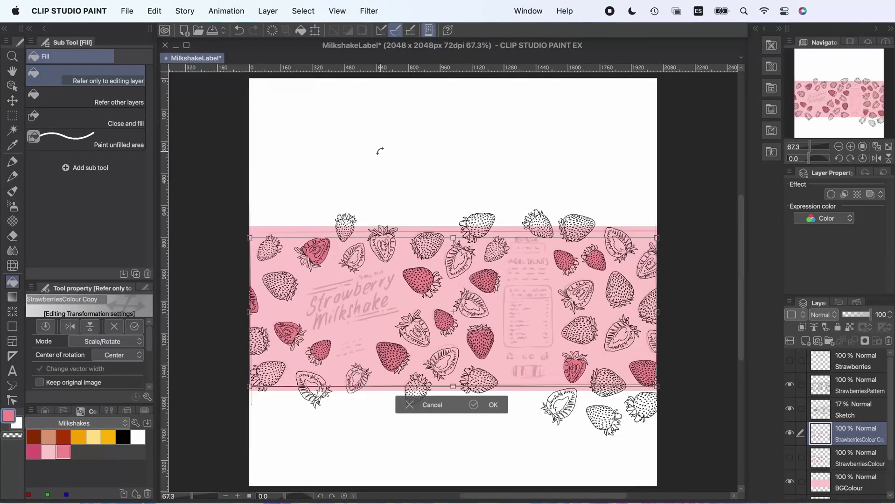
key(Right)
key(Right)
key(Right)
key(Up)
key(Up)
key(Up)
key(Return)
- Hide the StrawberriesColour Copy layer and show the original StrawberriesColour layer for editing
scroll(439, 273, up, 3)
scroll(438, 273, up, 3)
scroll(439, 273, left, 5)
scroll(439, 273, down, 3)
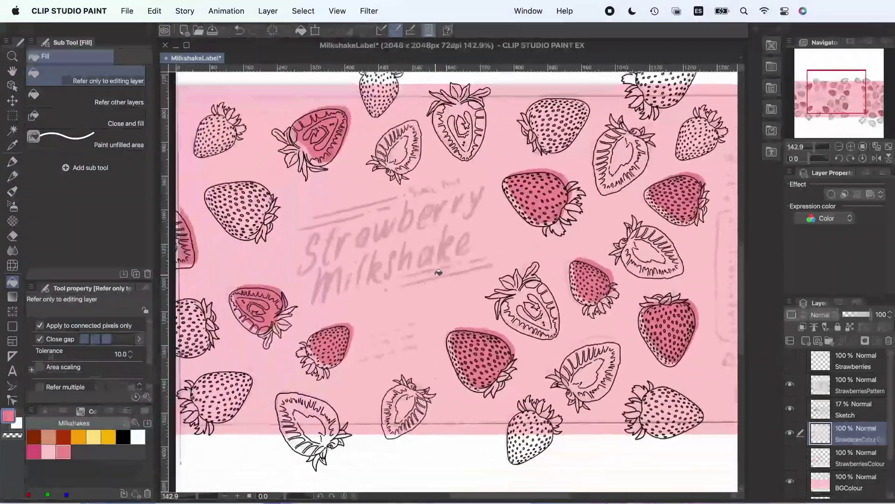
click(790, 433)
click(789, 458)
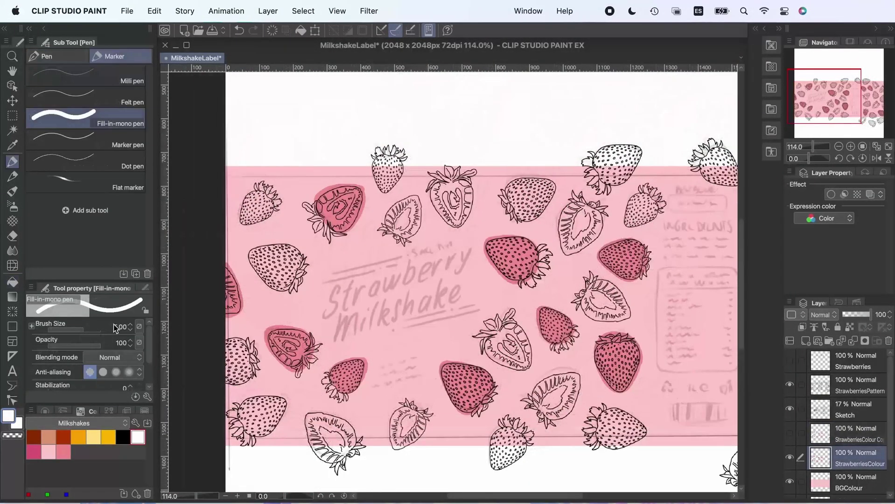
- Set the pen's brush size to 12 and paint white over several whole and halved strawberries around the title
click(115, 327)
text(12)
key(Return)
scroll(251, 217, left, 5)
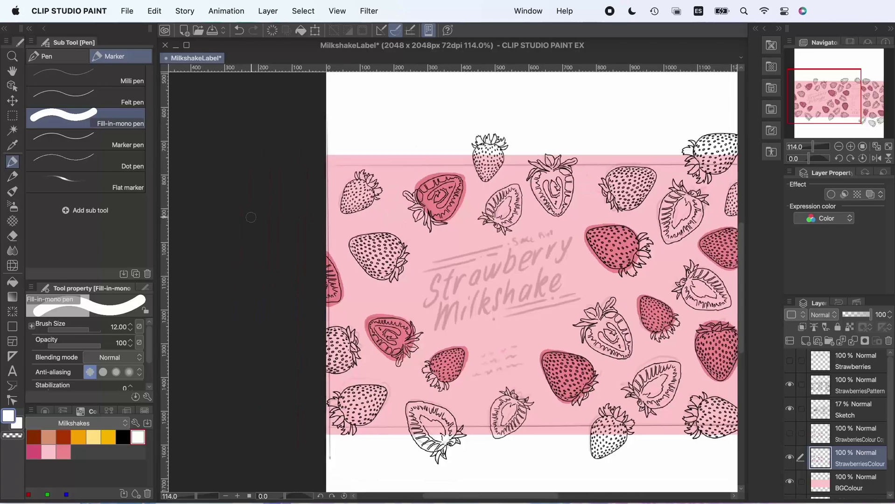
scroll(509, 198, up, 1)
drag(324, 347, 321, 351)
mouse_move(528, 438)
mouse_down()
mouse_move(517, 427)
mouse_move(501, 449)
mouse_up()
mouse_move(486, 210)
mouse_down()
mouse_move(522, 181)
mouse_move(512, 215)
mouse_up()
- Paint white over further strawberries across the rest of the label, including the whole one above the large pink strawberry
scroll(512, 214, right, 8)
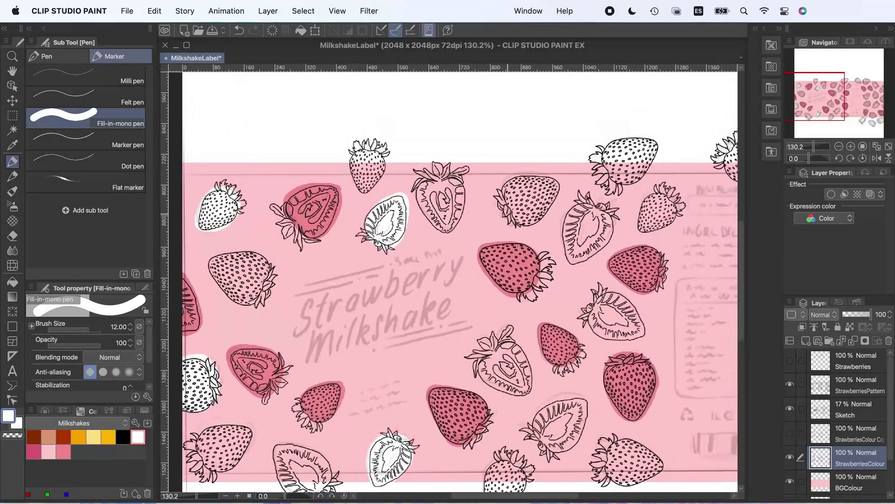
mouse_move(429, 187)
mouse_down()
mouse_move(477, 191)
mouse_move(447, 194)
mouse_up()
scroll(453, 280, down, 3)
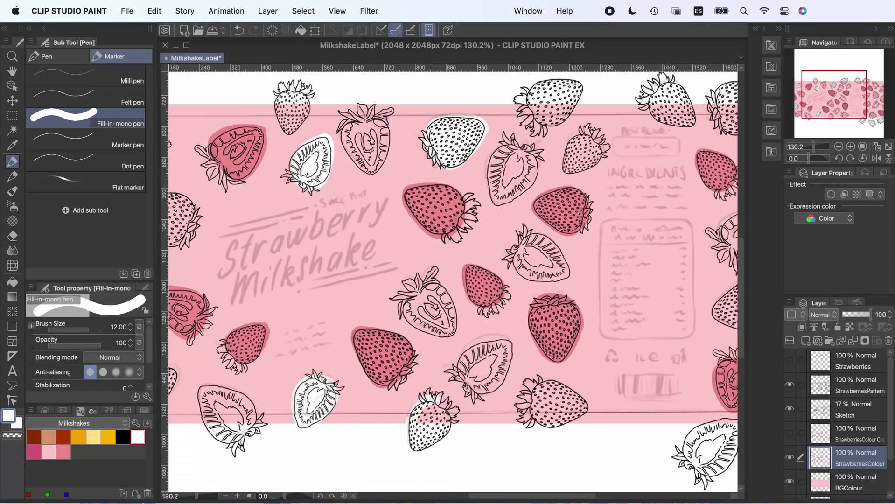
scroll(429, 425, right, 8)
scroll(429, 425, up, 2)
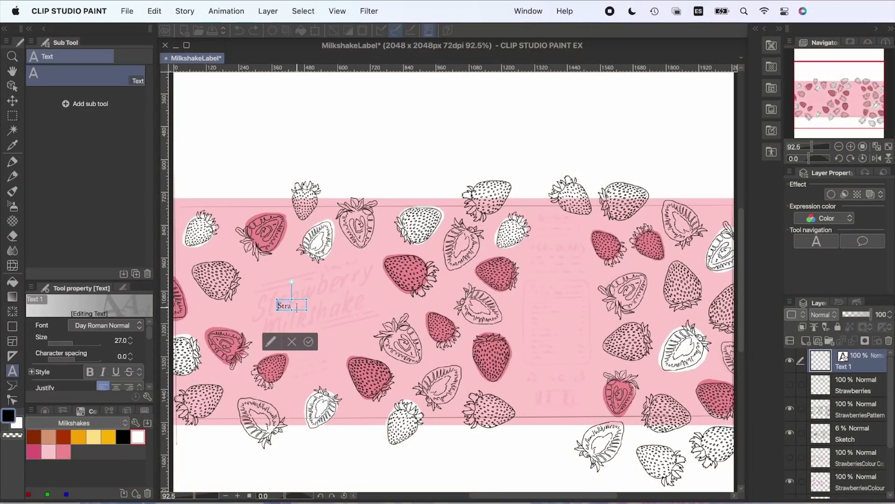
- Write "Strawberry Milkshake" on two lines in an enlarged text box and set its font to James Stroker
text(rry)
drag(317, 310, 445, 367)
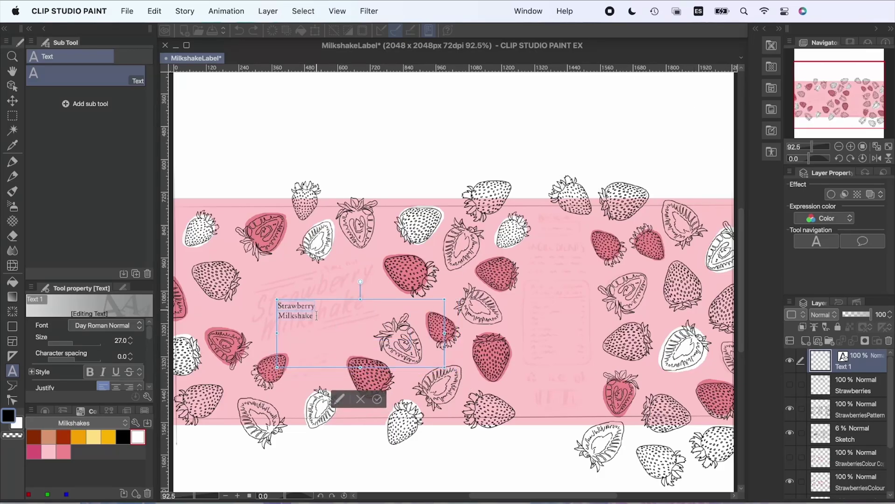
click(139, 326)
scroll(82, 397, down, 15)
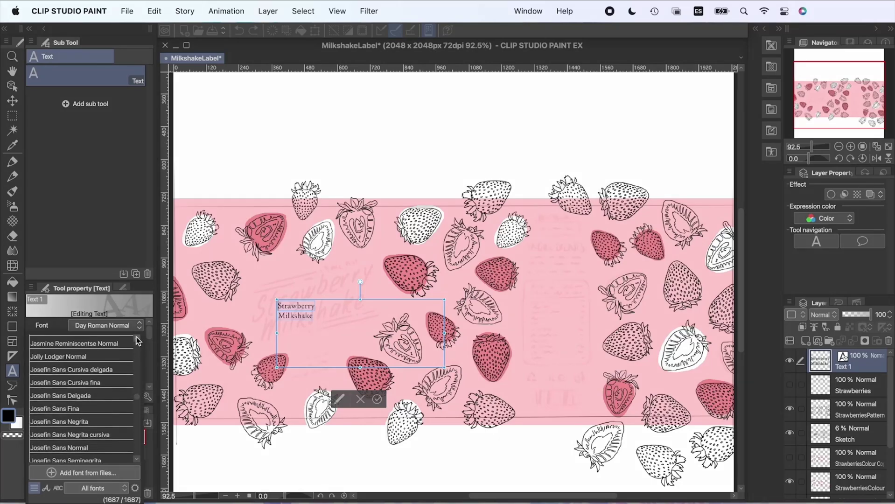
click(106, 382)
- Set the title's text size to 150 and enlarge the text box to fit the lettering
click(119, 341)
text(50)
key(Return)
click(120, 340)
text(100)
key(Return)
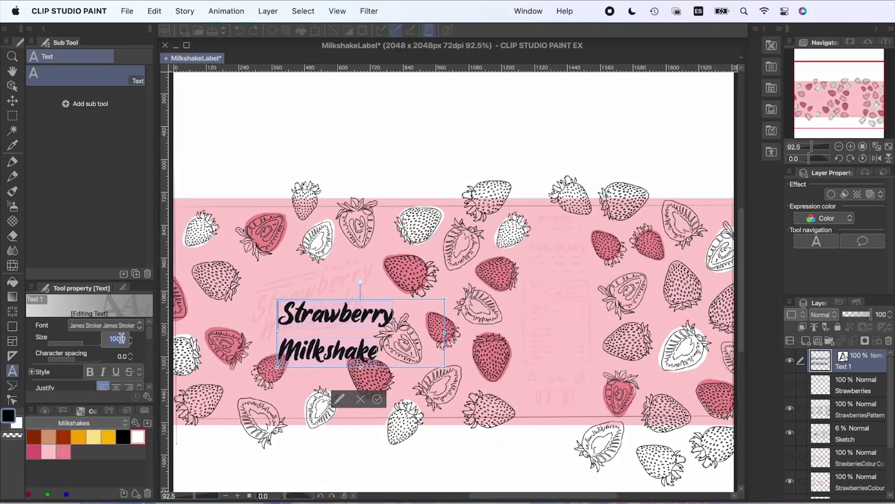
text(150)
drag(445, 367, 555, 424)
- Move the title towards the sketched lettering and scale it down to fit between the strawberries
click(12, 101)
drag(364, 345, 335, 329)
scroll(364, 345, up, 2)
scroll(364, 346, left, 1)
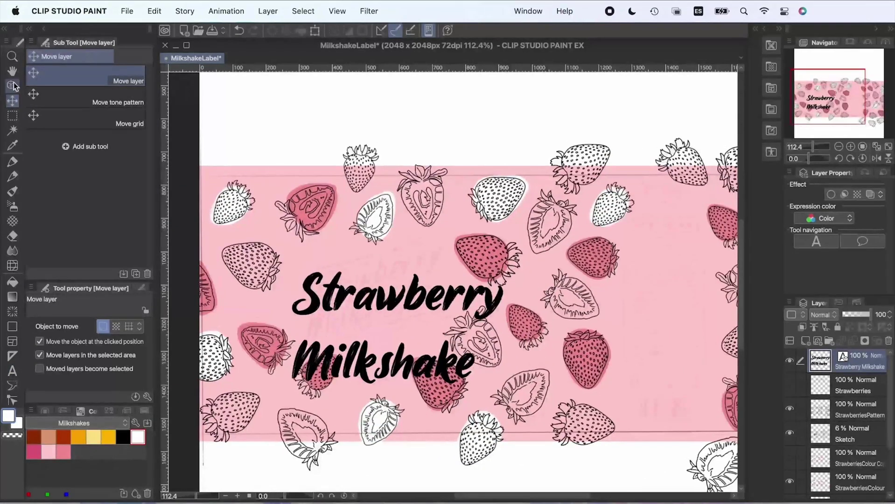
click(13, 86)
key(super+t)
drag(629, 421, 490, 385)
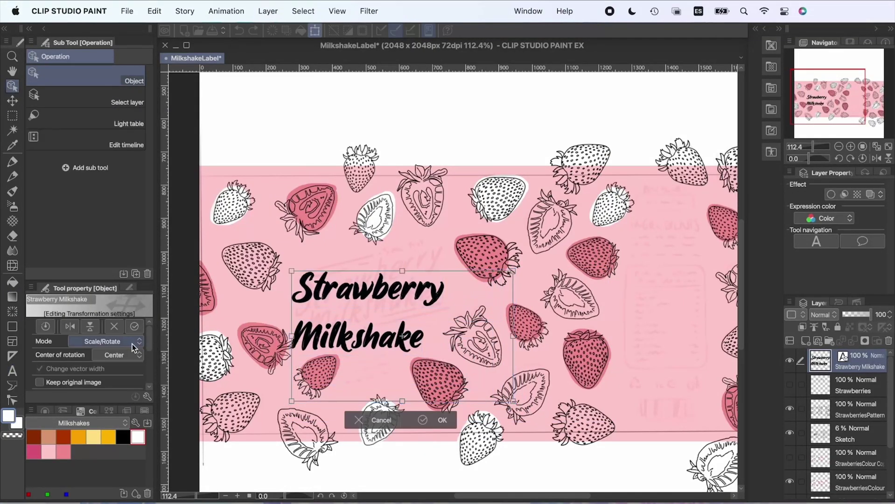
- Skew the title so the lettering slants upward like the sketch, adjust its position and apply the transformation
click(133, 345)
click(112, 392)
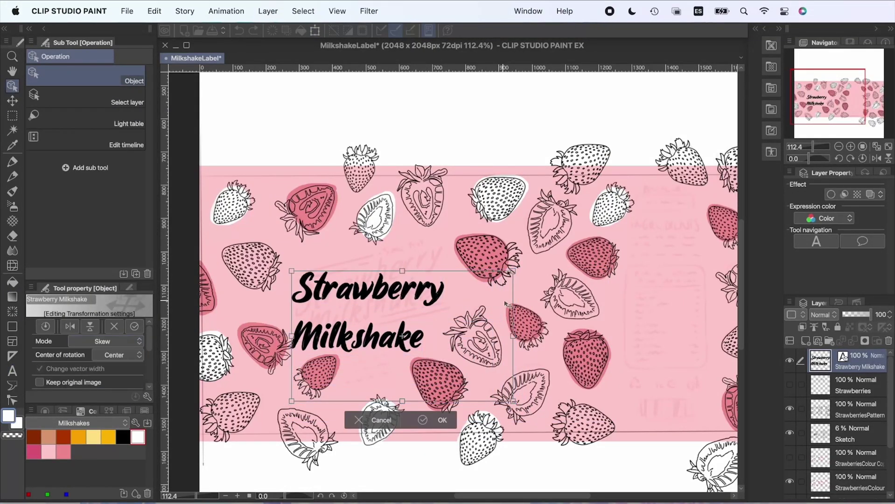
drag(513, 336, 513, 285)
drag(413, 270, 413, 282)
drag(513, 297, 513, 274)
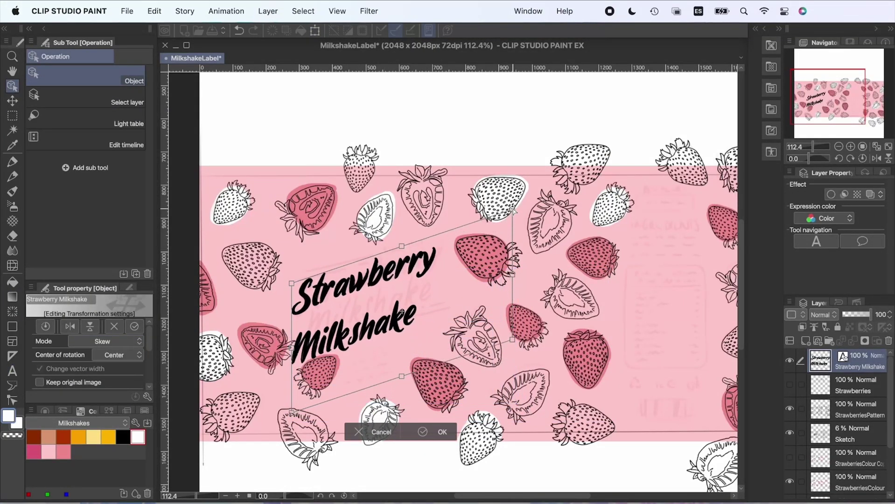
drag(402, 280, 408, 280)
click(447, 432)
- Select all the title text and set its character spacing to 2.0
click(12, 371)
click(374, 322)
key(super+a)
click(130, 354)
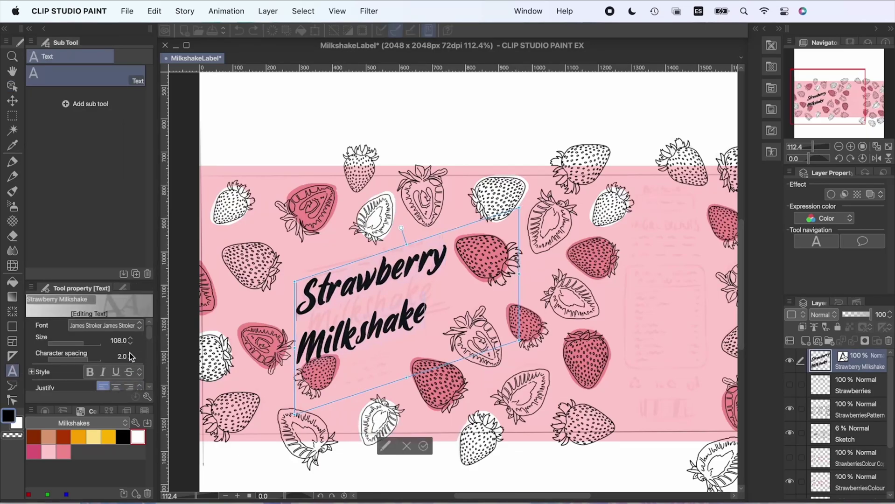
- Set the title's text size to 104 and tighten its line spacing to 86.0
click(130, 354)
click(131, 343)
drag(148, 338, 149, 350)
click(130, 351)
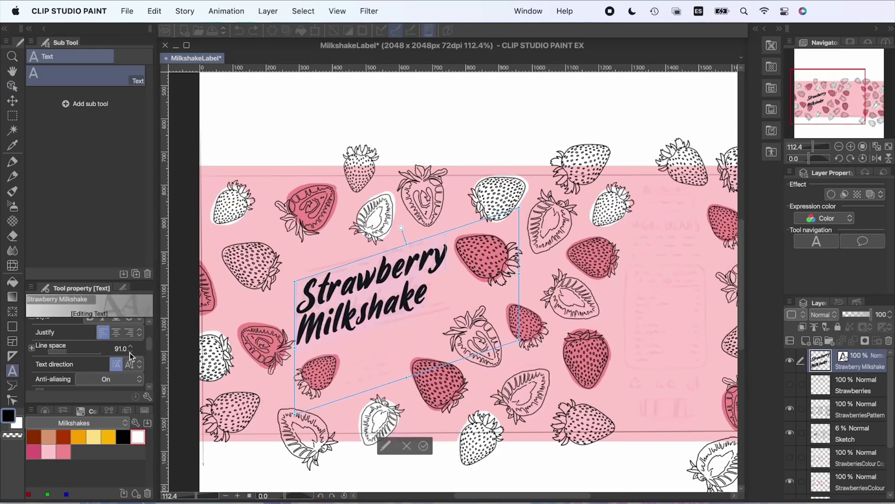
- Select all the title text, set its character spacing to 3.0 and finish editing it
click(299, 331)
key(super+a)
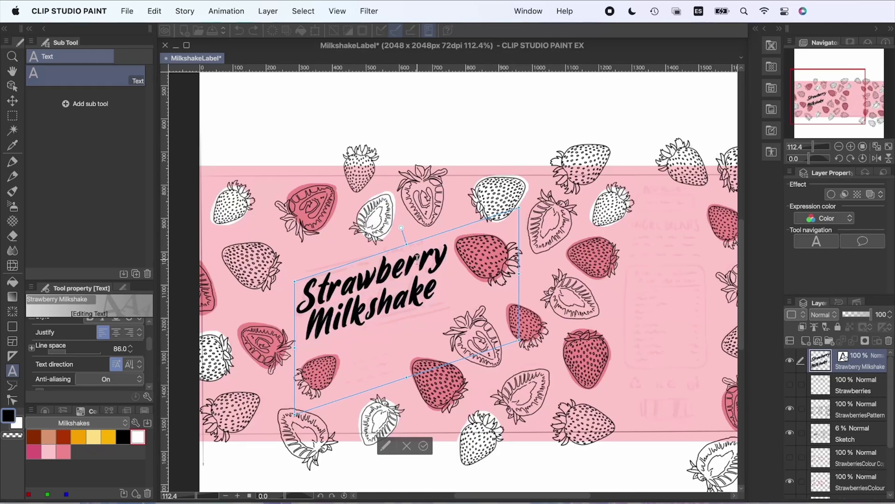
scroll(133, 343, up, 3)
drag(327, 289, 302, 291)
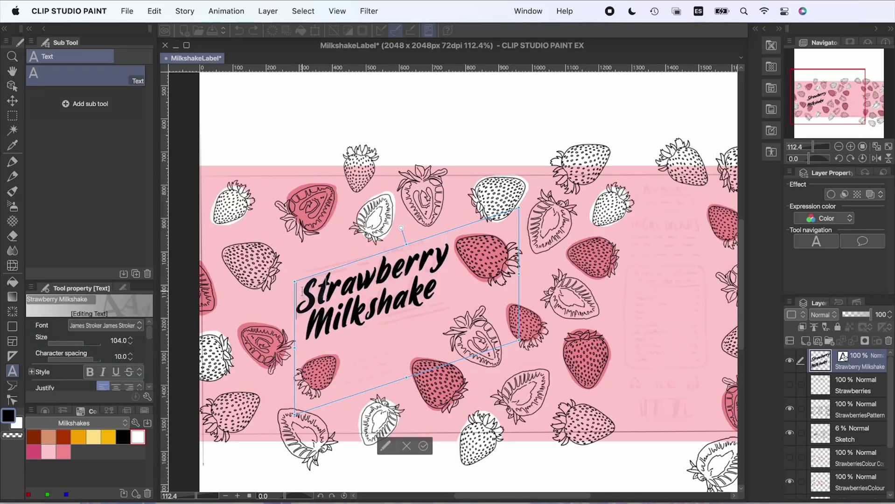
click(131, 359)
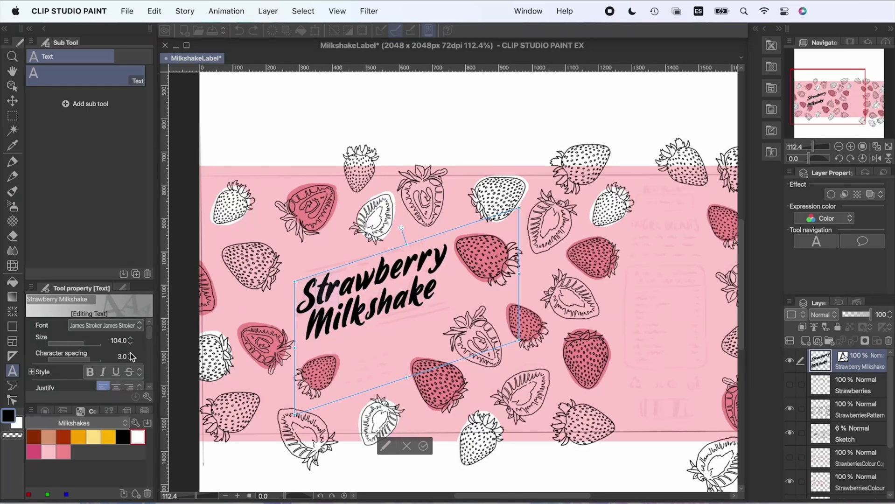
click(13, 101)
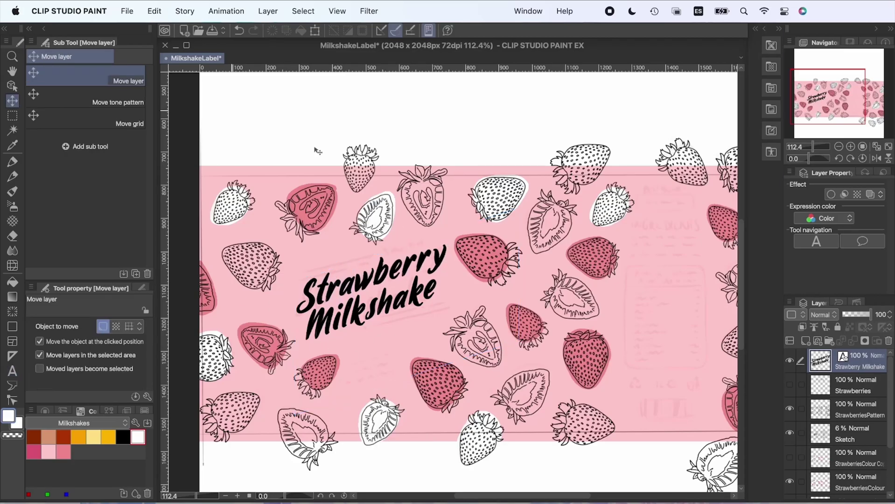
- Duplicate the Strawberry Milkshake text layer and hide the lower copy as a backup
scroll(329, 322, up, 5)
key(super+c)
key(super+v)
click(790, 387)
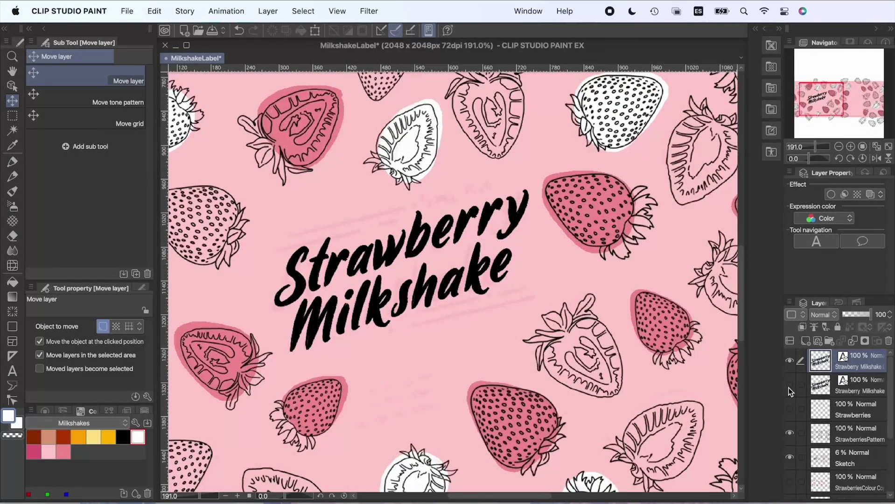
- Choose the Lasso selection tool and rasterize the visible Strawberry Milkshake layer
click(12, 116)
click(86, 118)
right_click(870, 361)
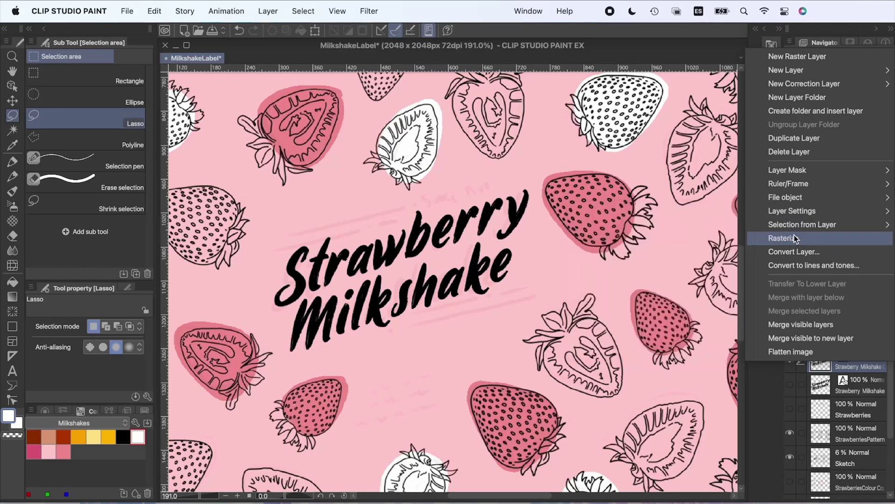
click(795, 238)
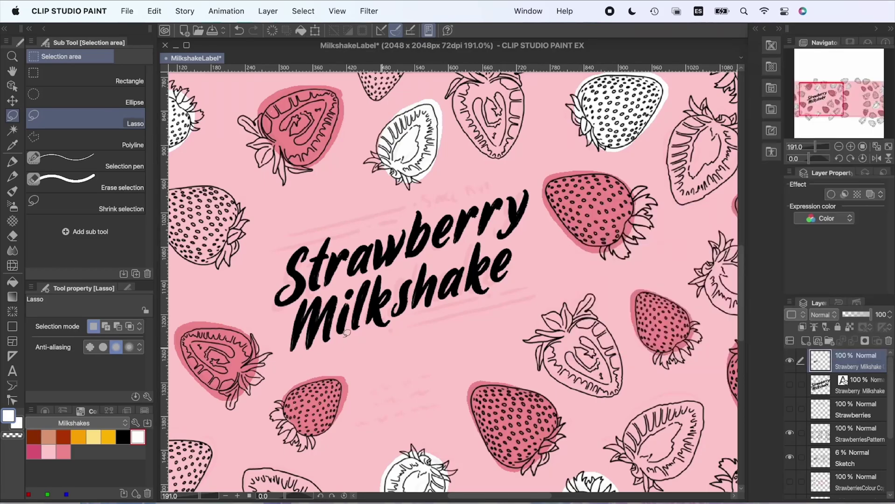
- Lasso letters at the end of the rasterized word Milkshake and transform them to refine the lettering
scroll(502, 291, down, 1)
drag(501, 293, 522, 232)
mouse_move(430, 309)
mouse_down()
mouse_move(494, 296)
mouse_move(476, 274)
mouse_move(517, 272)
mouse_up()
click(315, 30)
click(512, 326)
click(316, 29)
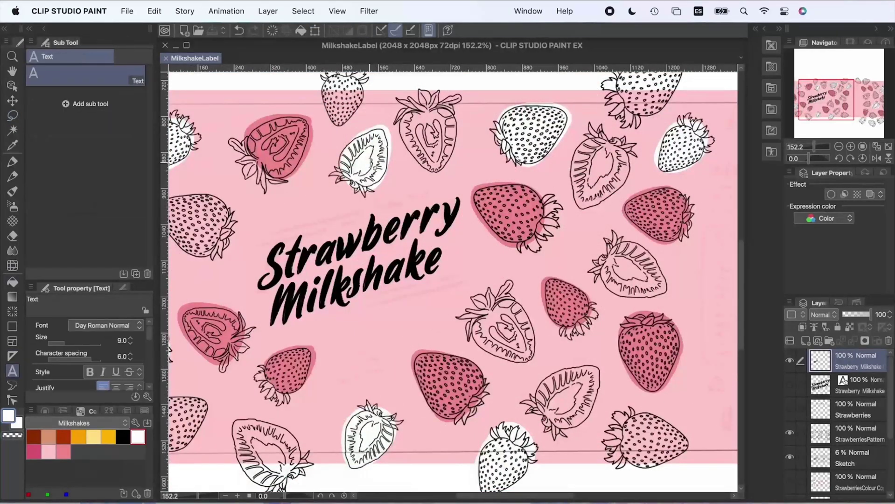
- Add the text SINCE 1940 above the end of the title and widen its box to fit one line
click(403, 183)
text(SINCE 194)
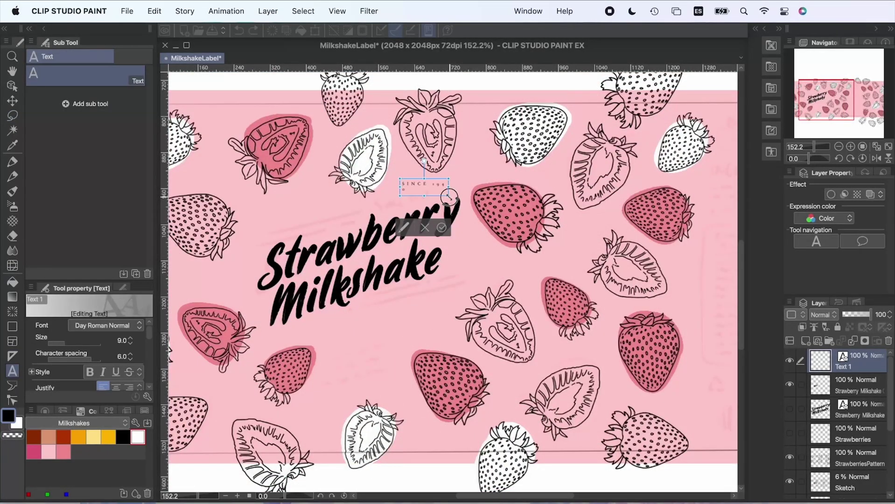
drag(448, 196, 460, 195)
- Set the SINCE 1940 text in Bebas Neue Normal at size 18.0 and reduce its character spacing
click(108, 325)
scroll(138, 361, up, 5)
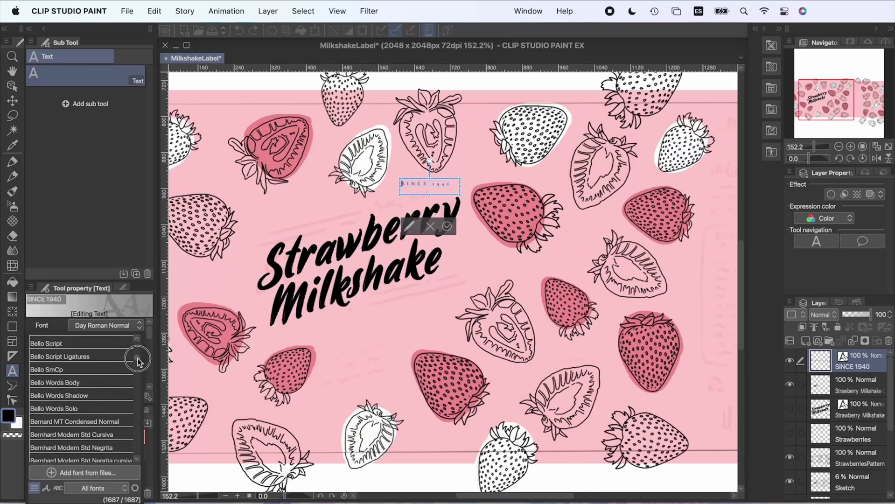
scroll(137, 361, up, 2)
click(74, 353)
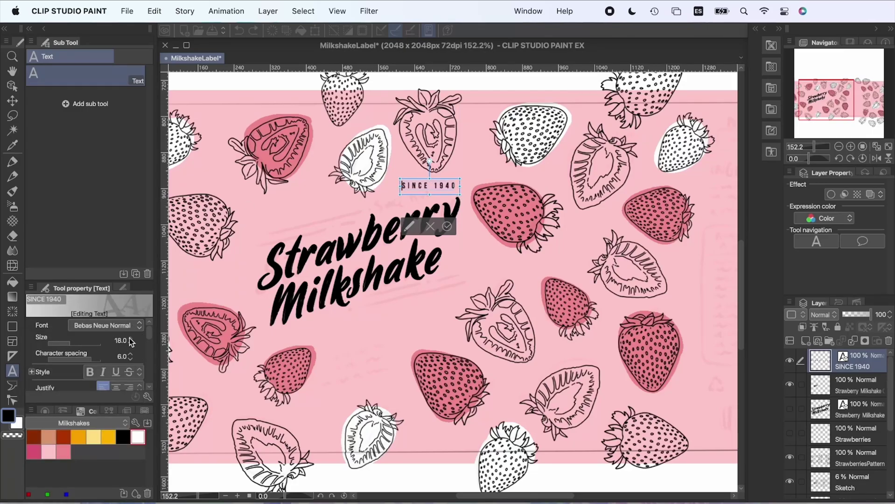
click(131, 359)
click(131, 359)
click(130, 358)
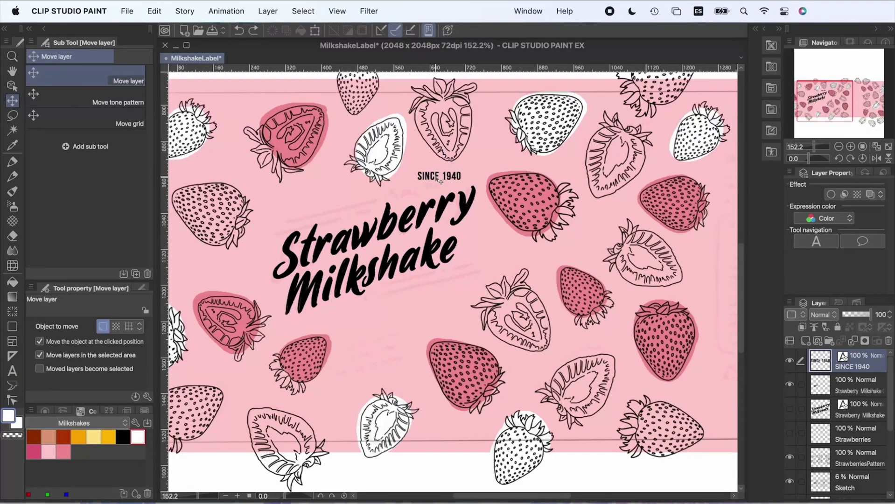
- Move the SINCE 1940 text closer to the title, enlarge its text box and set its character spacing to 4.0
drag(440, 180, 413, 194)
key(t)
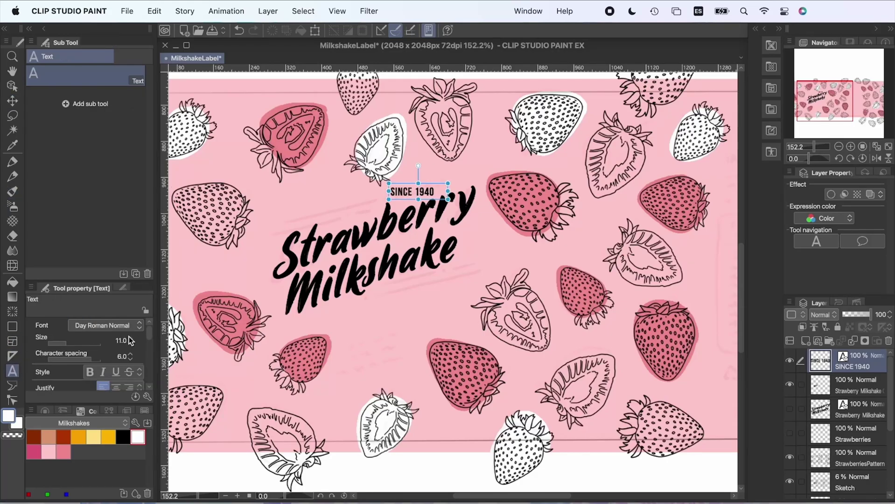
click(432, 191)
key(super+a)
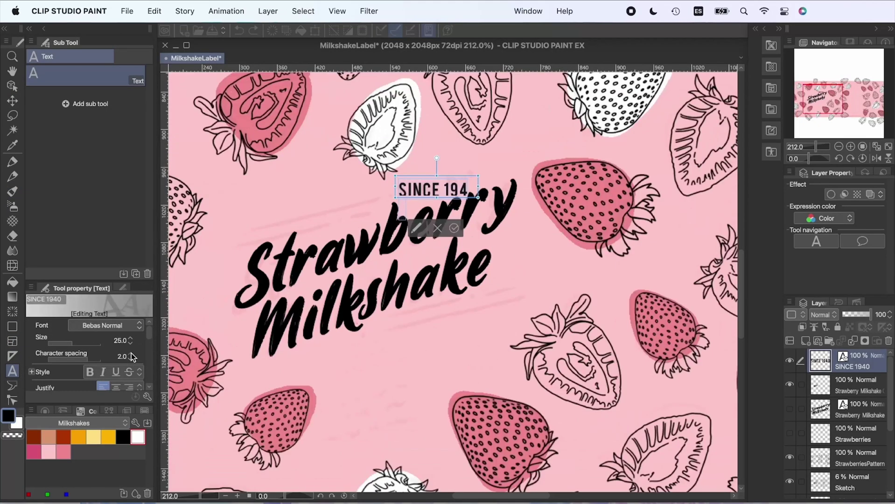
click(131, 355)
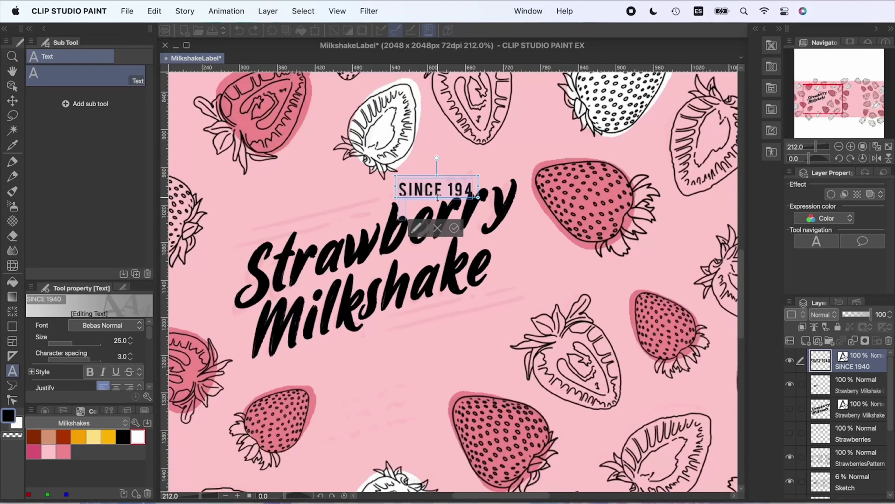
drag(480, 198, 577, 214)
click(130, 355)
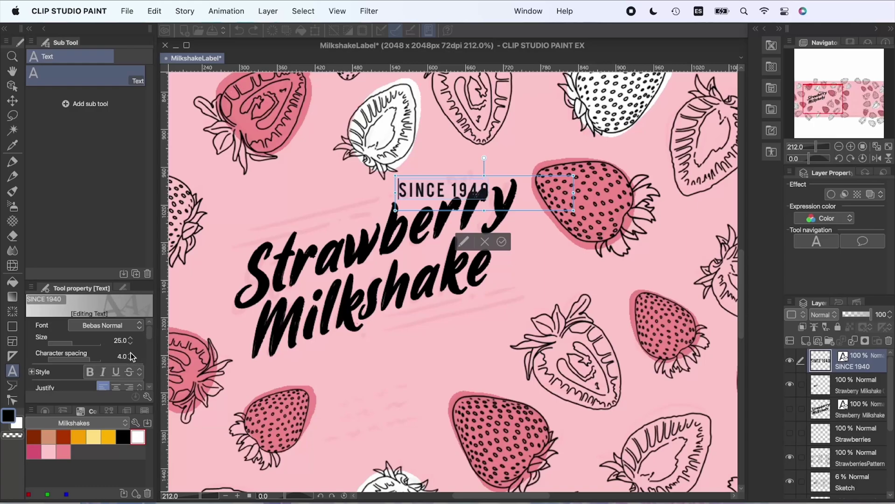
- Set SINCE 1940 to Bebas Neue Normal at size 18.0 with wider character spacing, and shrink its box around the text
click(131, 343)
click(116, 329)
click(99, 392)
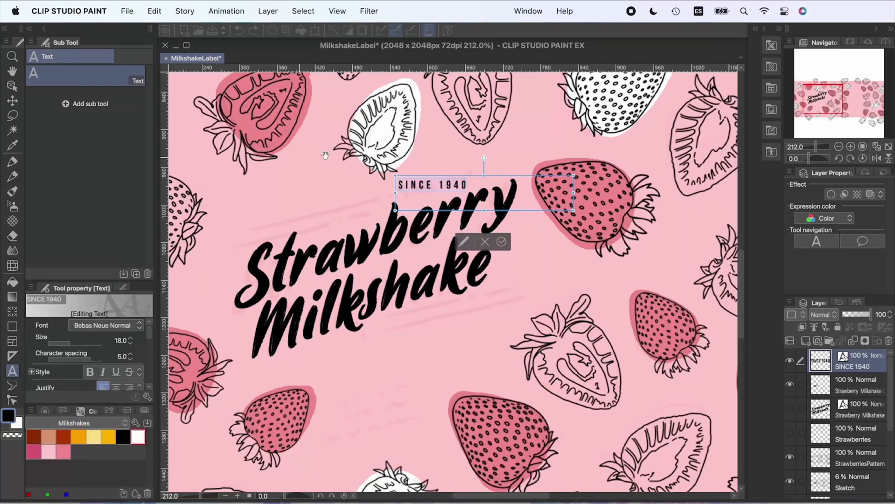
drag(574, 211, 486, 196)
click(13, 357)
click(12, 371)
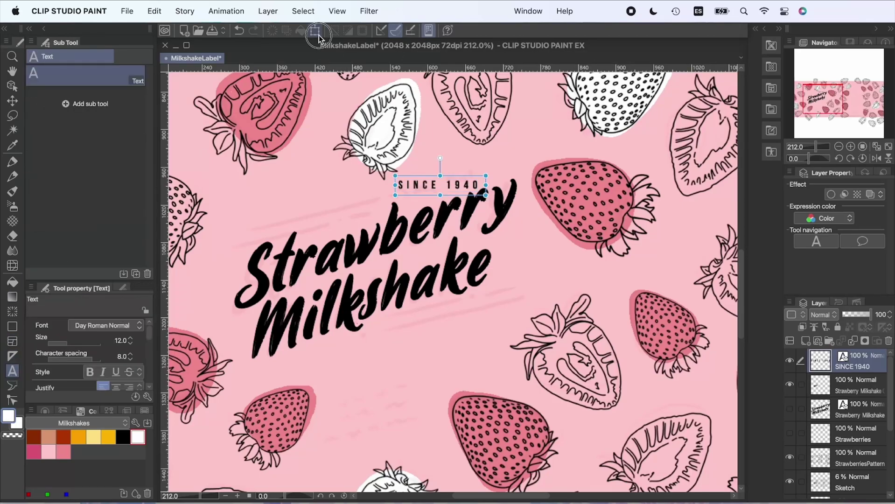
- Skew the SINCE 1940 text so it slants upward parallel to the title
click(315, 30)
right_click(473, 186)
click(513, 299)
drag(482, 177, 481, 169)
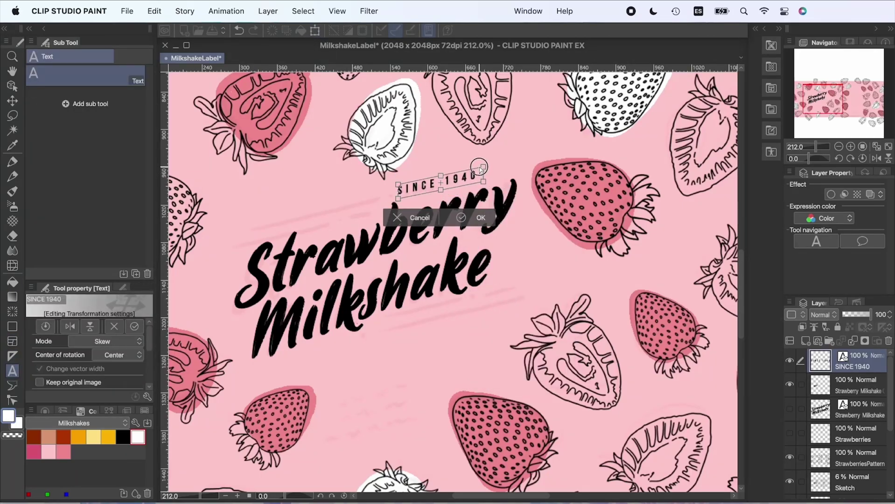
key(Return)
- Nudge the slanted SINCE 1940 text slightly downward towards the title and apply the transformation
click(318, 30)
key(Down)
key(Down)
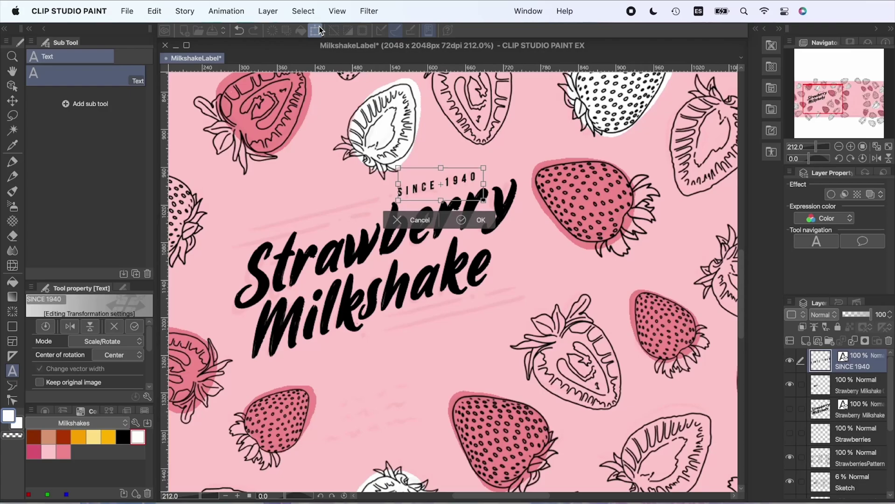
key(Return)
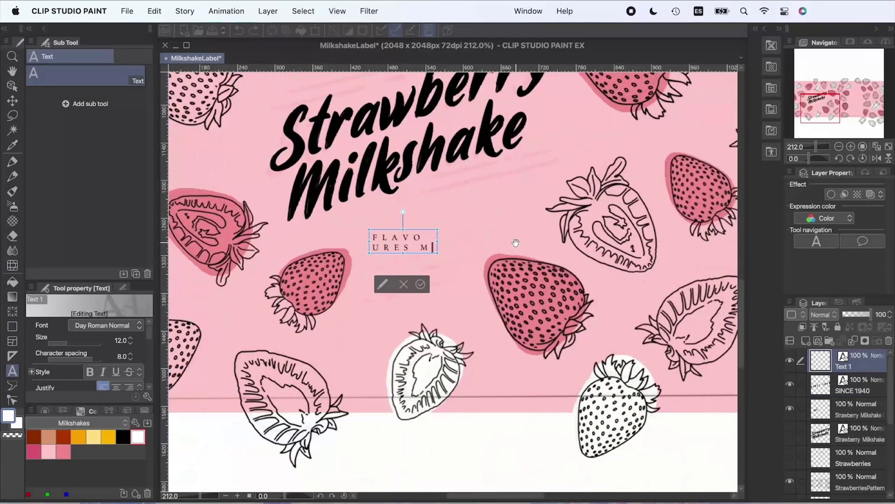
- Enlarge the new text box below the title and correct its wording to FLAVOURED MILK
drag(438, 253, 494, 278)
key(BackSpace)
key(BackSpace)
key(BackSpace)
key(BackSpace)
key(BackSpace)
key(BackSpace)
key(BackSpace)
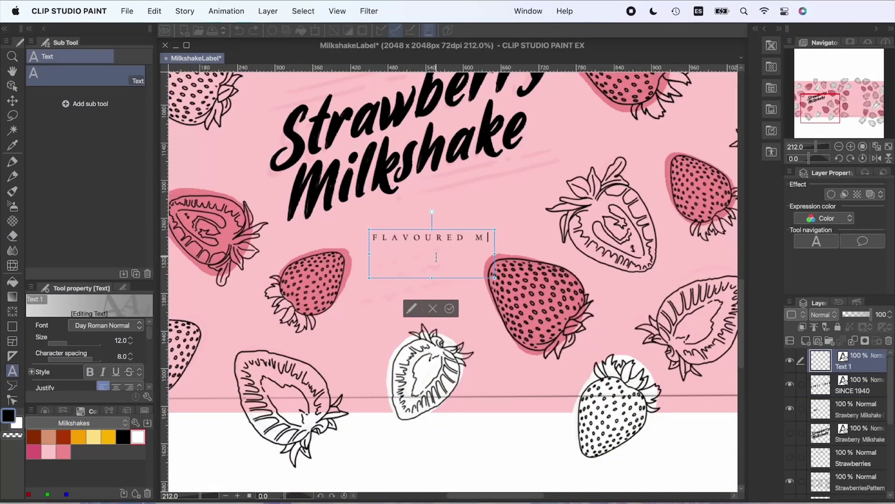
- Set the FLAVOURED MILK text in Bebas Neue Normal at size 17.0 with character spacing 1.0
key(super+a)
click(131, 359)
click(130, 359)
click(131, 358)
click(139, 326)
scroll(138, 368, up, 10)
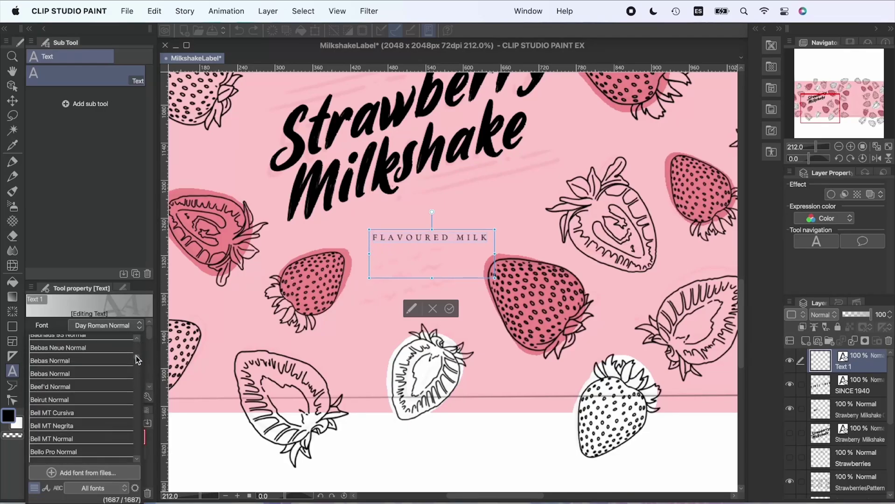
click(81, 349)
click(131, 338)
click(131, 338)
click(131, 358)
click(131, 358)
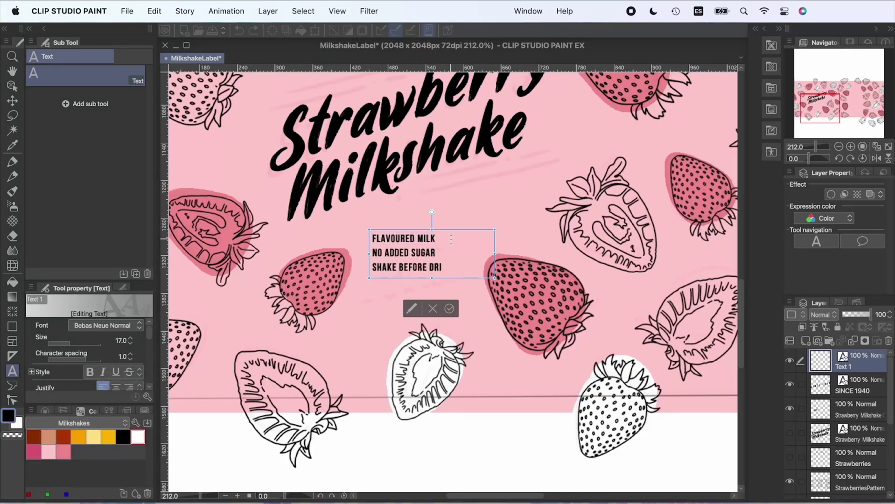
- Centre the three lines FLAVOURED MILK, NO ADDED SUGAR and SHAKE BEFORE DRINKING, enlarge the text and set character spacing to 0.5
click(115, 387)
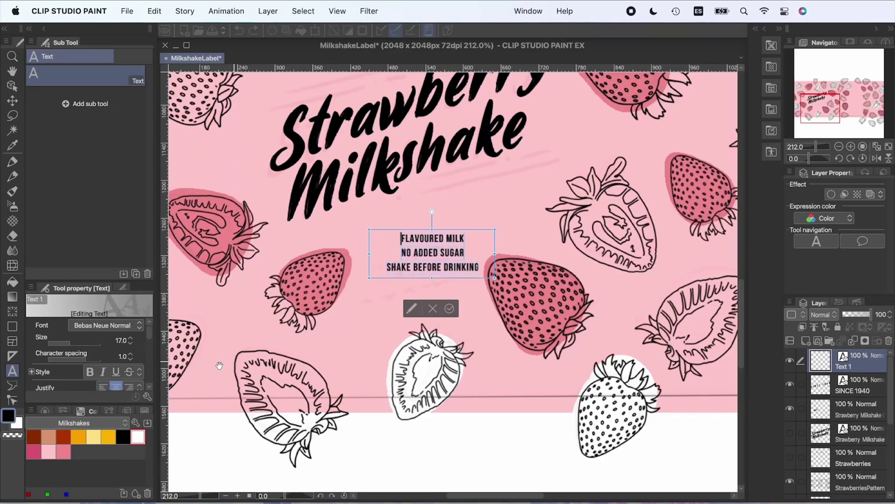
click(130, 338)
click(130, 359)
text(0.5)
key(Return)
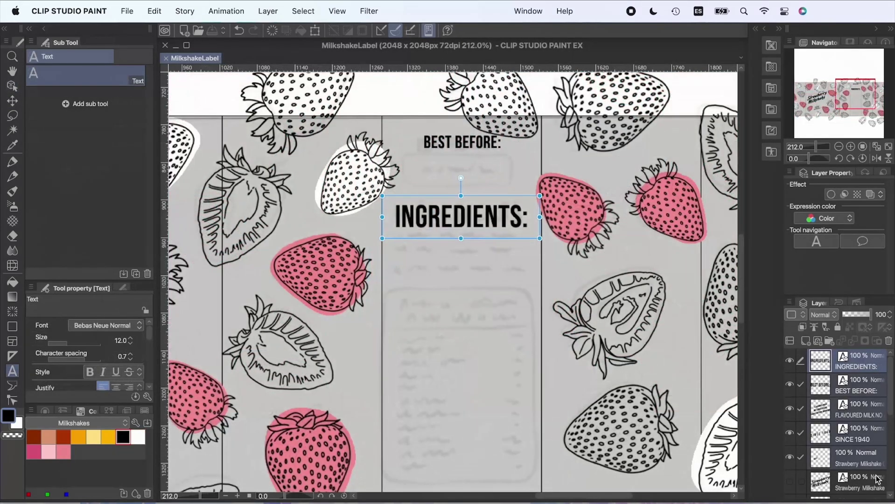
- Group the selected text layers into a new layer folder named Typography
scroll(834, 455, down, 2)
click(830, 341)
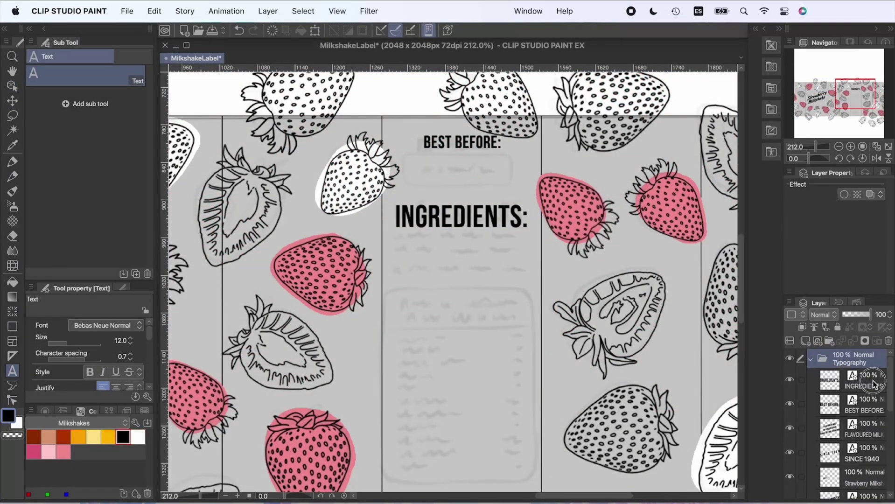
- Colour the INGREDIENTS: and BEST BEFORE: headings dark pink from the Milkshakes colour set
click(873, 384)
click(496, 221)
click(34, 452)
click(456, 138)
click(34, 451)
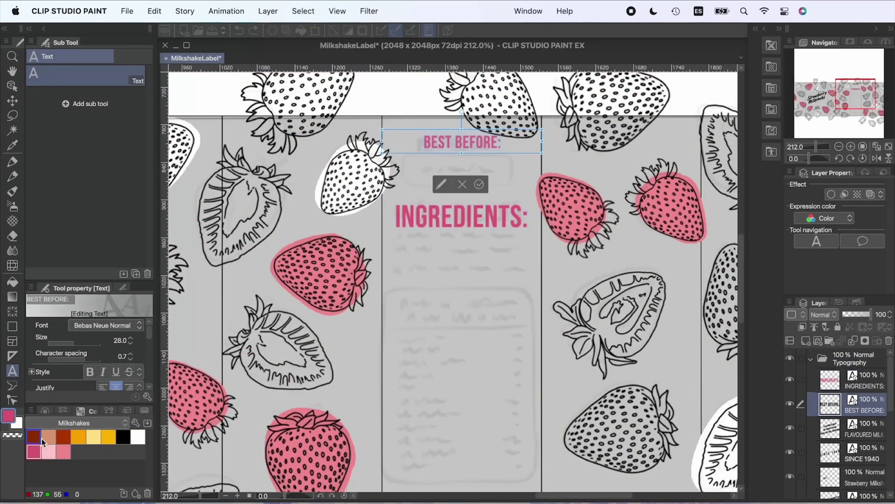
- Add the black ingredients text WHOLE MILK (75%), SUGAR, FRUCTOSE, BUTTERMILK POWEDER, STABILISERS below the INGREDIENTS: heading
click(13, 370)
click(410, 264)
text(WHOLE MILK (75%), SUGAR, FRUCTOSE,)
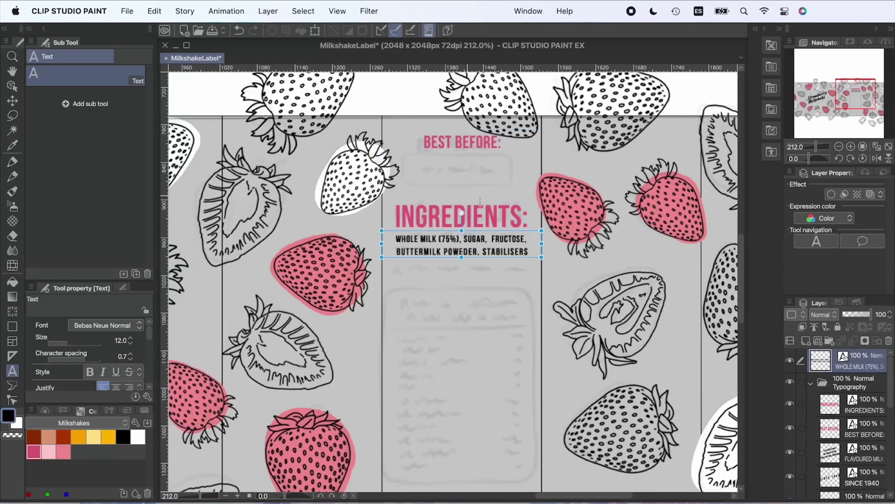
- Add the line ALLERGERN INFORMATION: CONTAINS MILK below the ingredients and widen its box to the panel's full width
click(404, 284)
text(ALLERGERN INFORMATION:)
drag(468, 290, 542, 290)
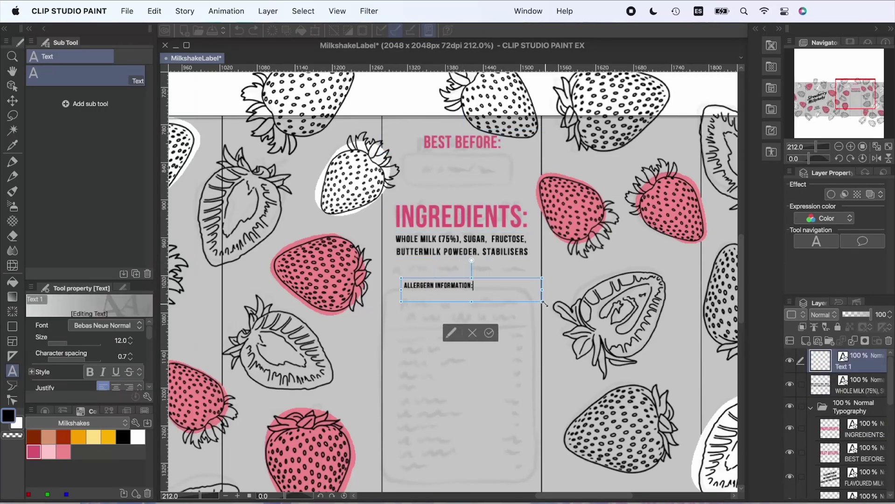
drag(401, 290, 382, 291)
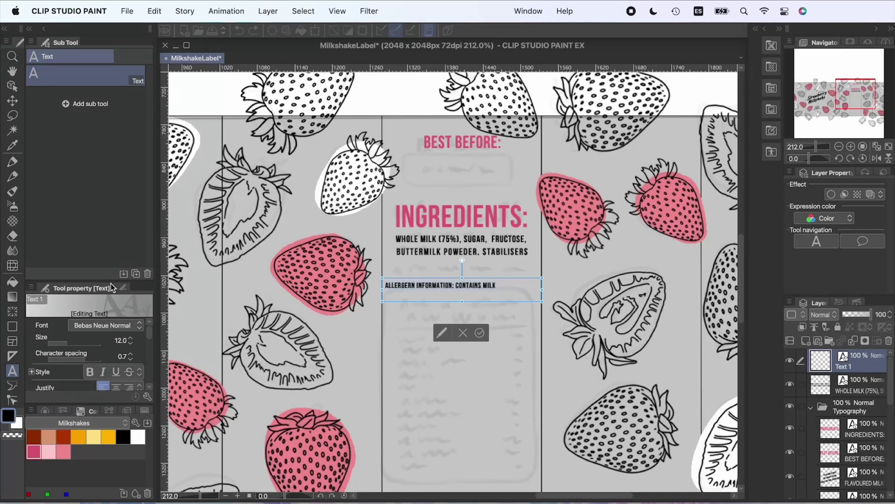
- Centre the allergen line, set its size to 15.0 and fit its box closely beneath the ingredients list
click(117, 387)
click(131, 338)
click(130, 339)
click(130, 339)
drag(462, 278, 463, 258)
drag(462, 302, 462, 264)
- Select the whole allergen line, colour it dark pink and confirm the text
drag(532, 273, 352, 278)
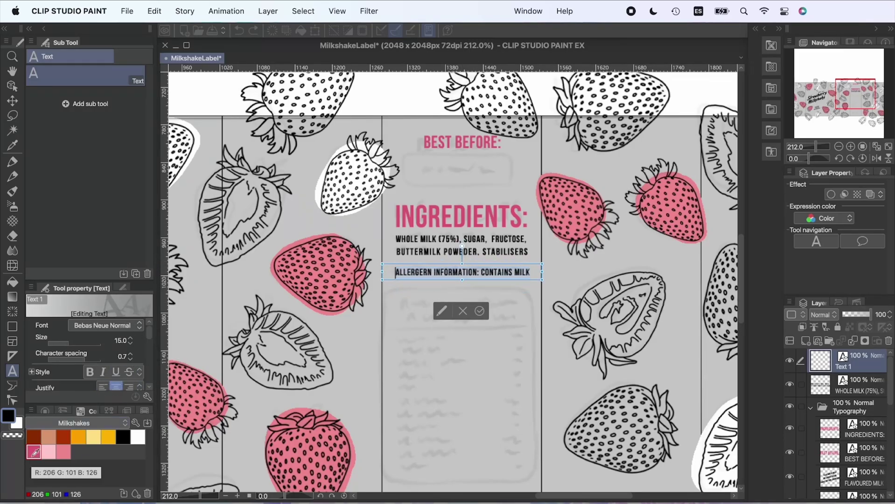
click(33, 454)
click(480, 311)
- Move the ingredients list and allergen text layers into the Typography folder
shift+click(835, 386)
drag(836, 386, 837, 409)
click(836, 379)
- Add the heading NUTRITION INFORMATION in the sketched table area below the allergen line and widen its text box to the panel's width
key(t)
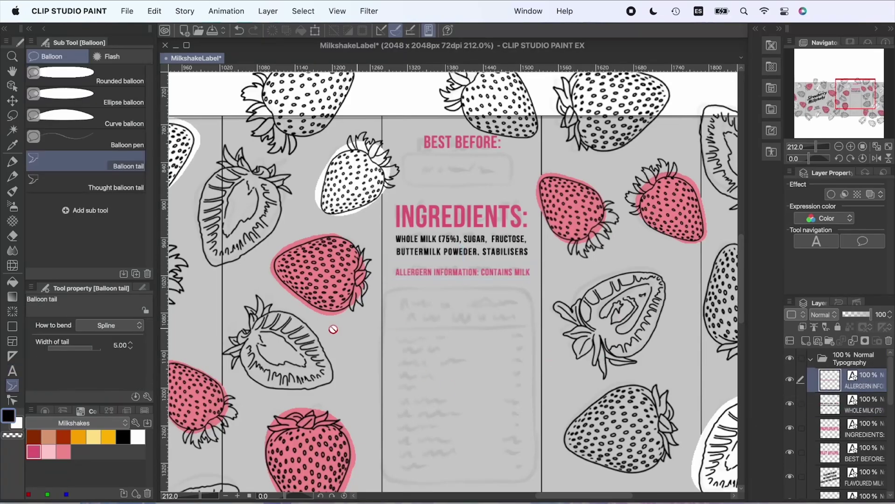
key(t)
click(405, 305)
text(NUTRITION INFORMATIO)
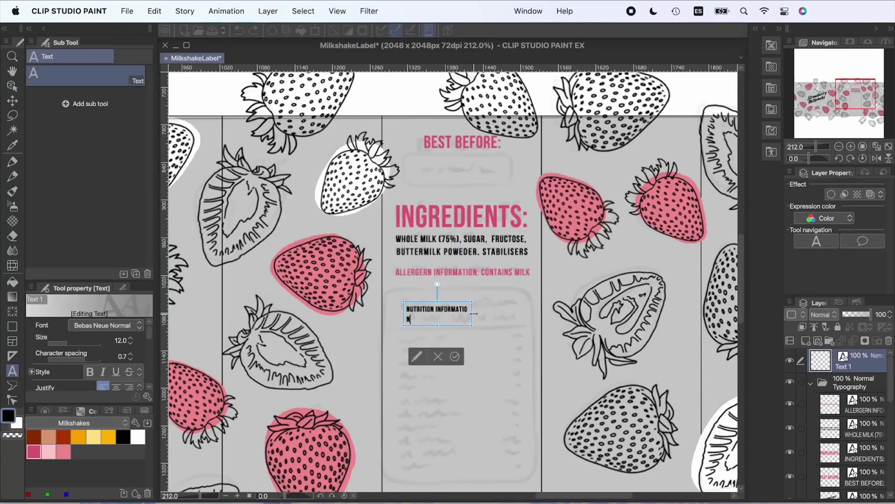
drag(474, 314, 543, 314)
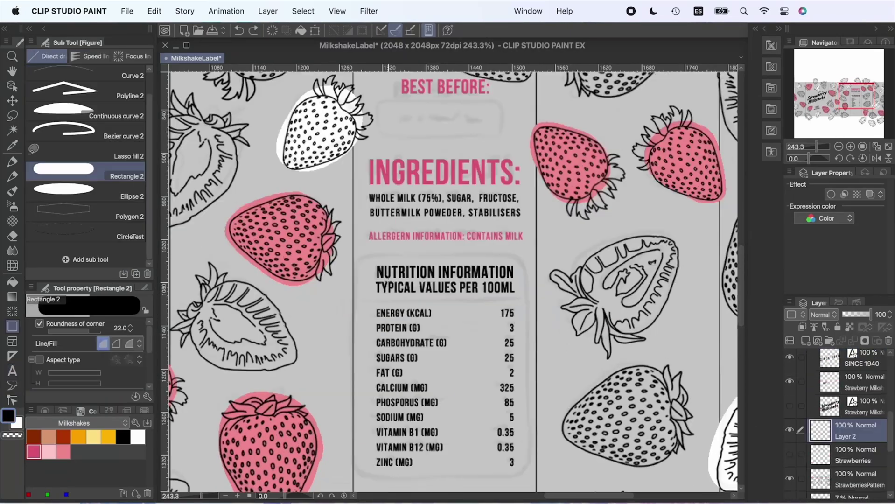
- Draw a white filled rectangle with rounded corners over the sketched date box below BEST BEFORE
click(137, 437)
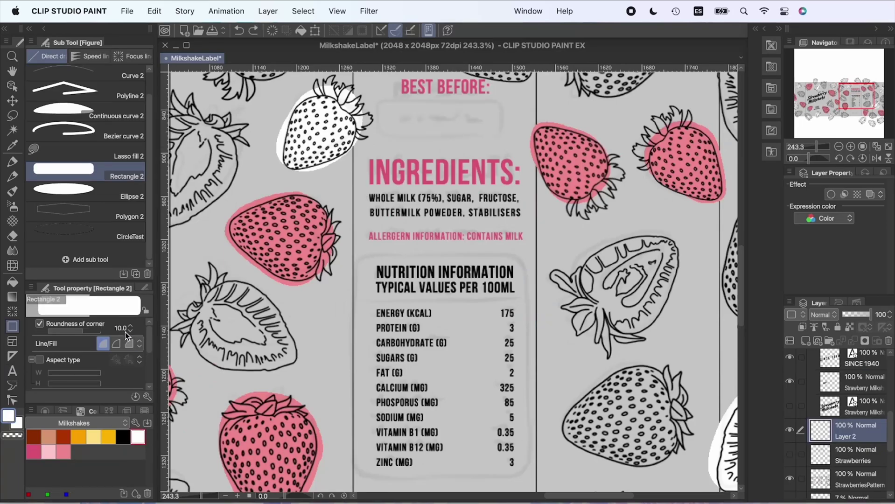
mouse_move(381, 103)
mouse_down()
mouse_move(506, 142)
mouse_move(500, 136)
mouse_up()
scroll(874, 458, up, 4)
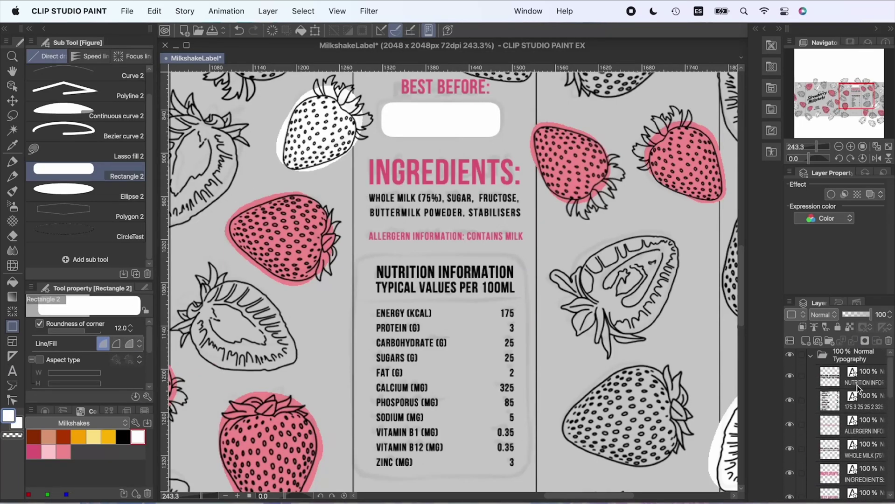
- Place a vertical guide along the centre of the information panel and centre the white date box on it
scroll(827, 446, down, 1)
click(860, 400)
click(12, 87)
drag(164, 130, 445, 142)
click(412, 135)
click(315, 30)
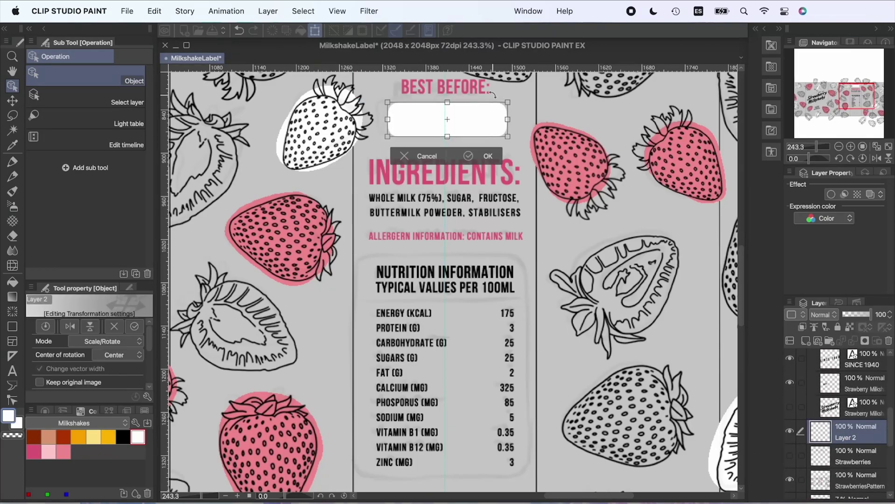
click(484, 156)
- Switch to the Figure tool at the nutrition table for drawing its background shape
scroll(843, 456, down, 5)
scroll(324, 344, down, 2)
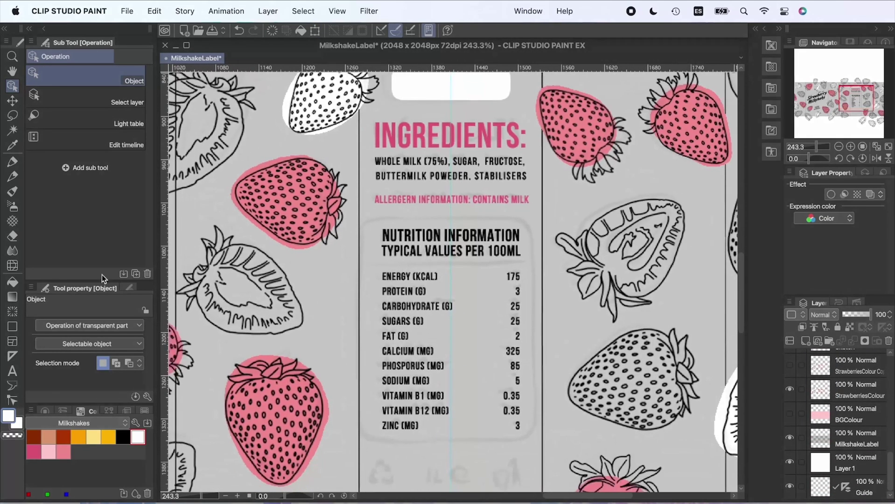
click(12, 326)
scroll(892, 442, down, 1)
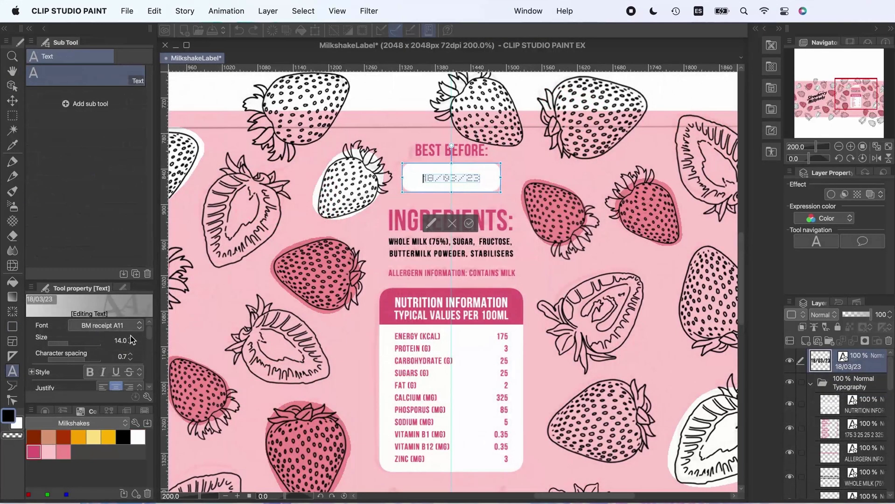
- Set the 18/03/23 best-before date to size 16.0, move its layer into the Typography folder and collapse the folder
click(130, 339)
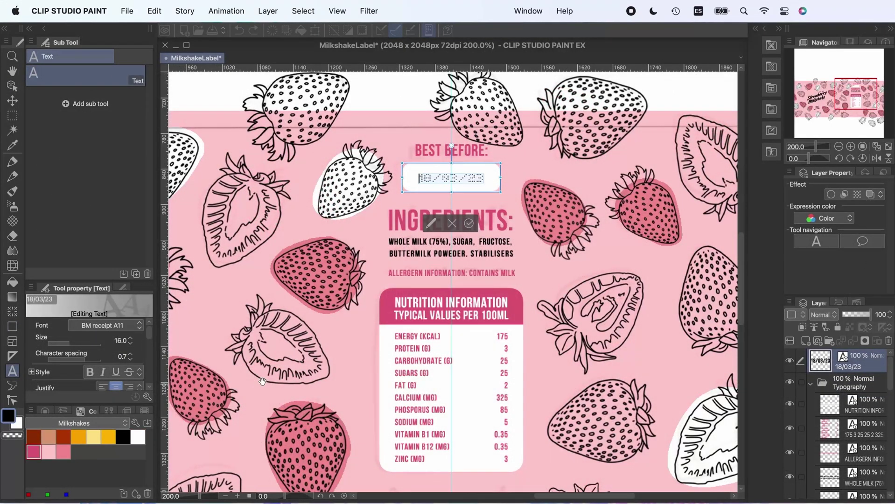
click(12, 86)
scroll(451, 281, down, 3)
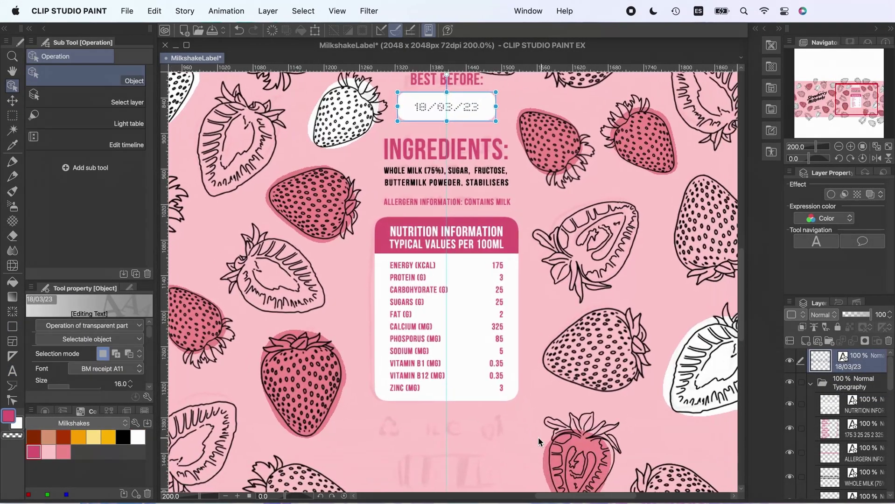
drag(819, 361, 836, 385)
click(812, 361)
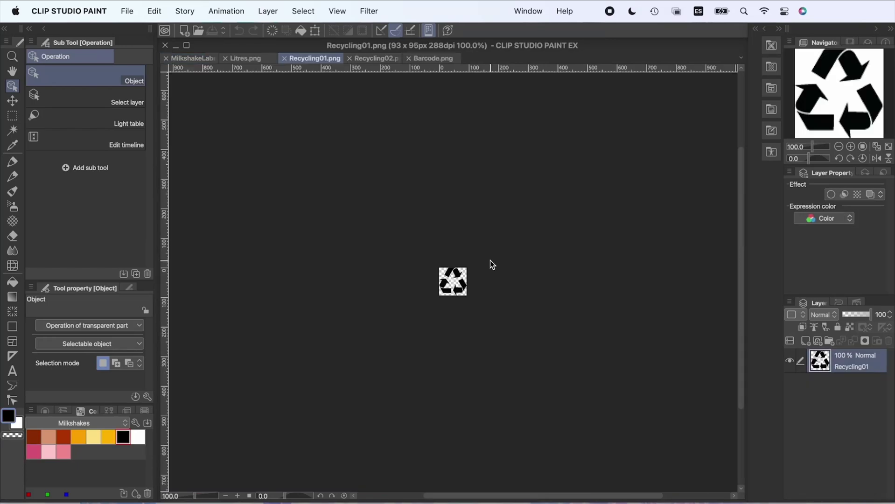
- Copy the whole Recycling01.png symbol into MilkshakeLabel and place it just beneath the nutrition table
key(ctrl+a)
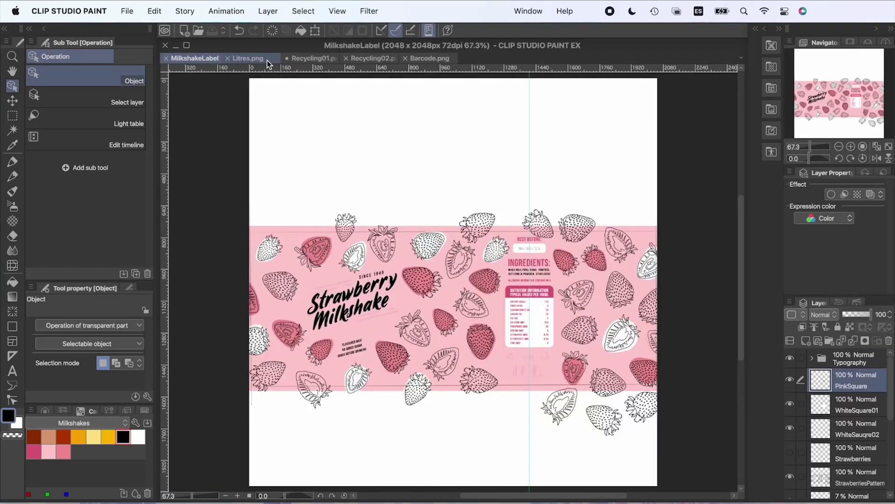
scroll(517, 316, up, 5)
drag(329, 192, 477, 371)
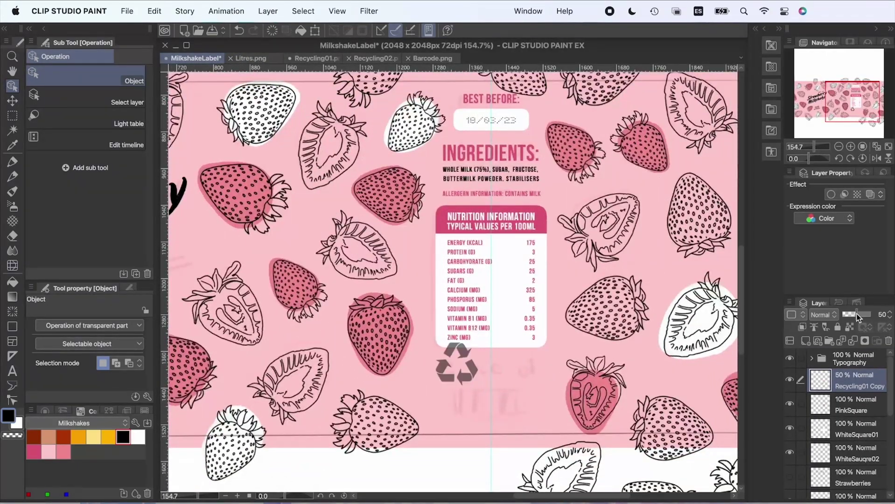
- Scale down the recycling symbol beneath the nutrition table and shrink the barcode below the row of symbols
click(315, 30)
drag(481, 340, 456, 368)
scroll(451, 387, up, 3)
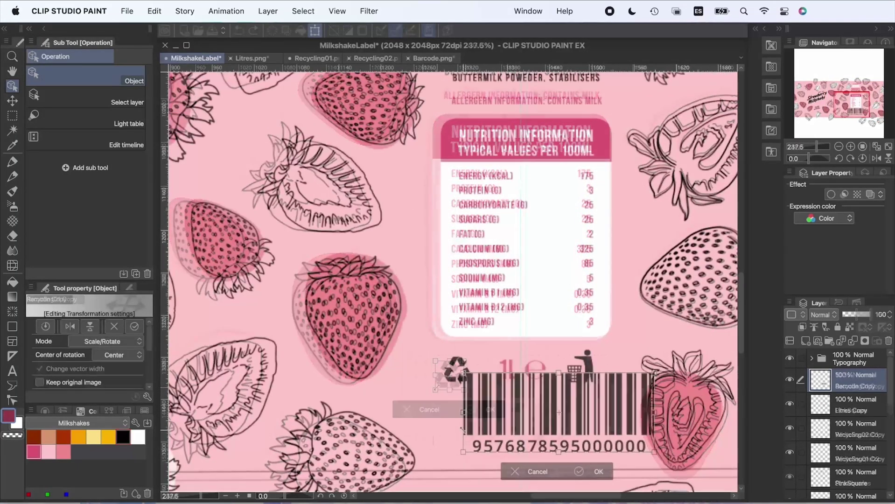
drag(654, 373, 563, 400)
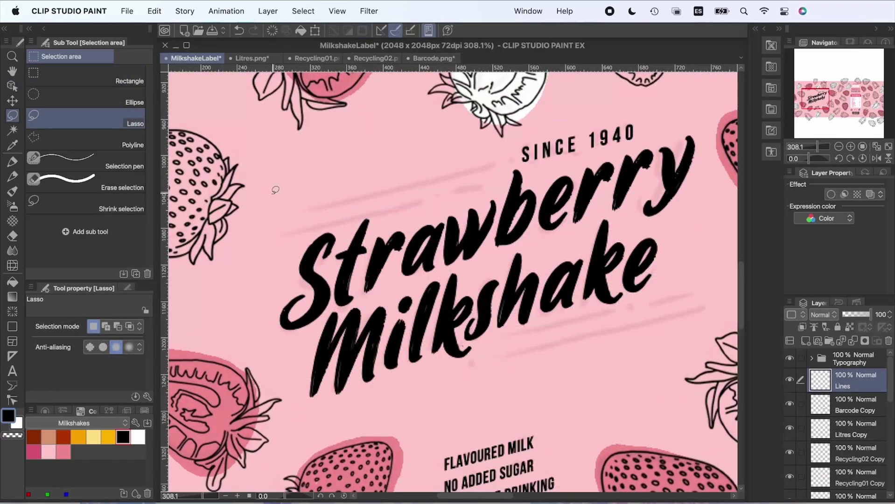
- Draw straight black slanted accent lines above the Strawberry lettering with the Fill-in-mono pen at size 8.00
key(p)
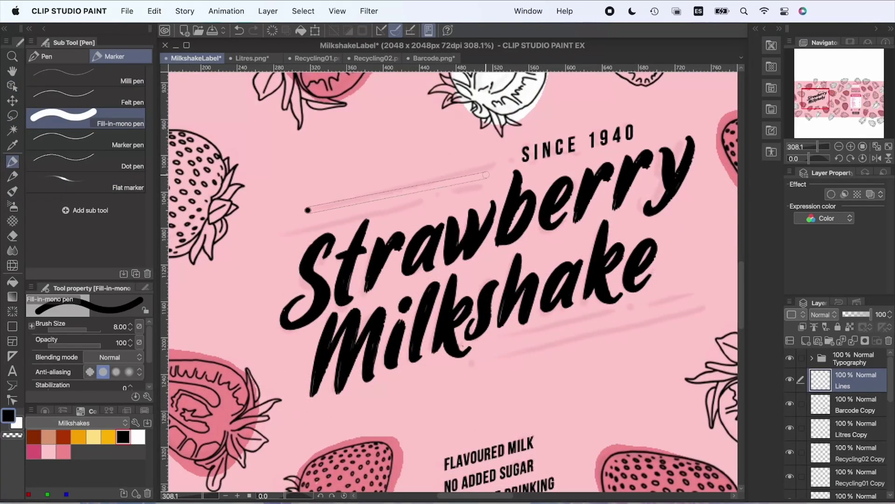
shift+click(494, 166)
shift+click(420, 203)
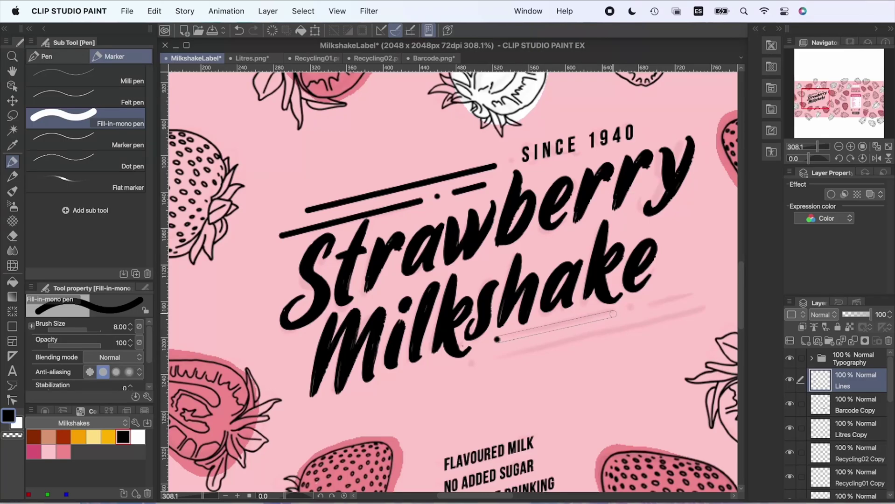
- Draw matching slanted accent lines beneath the Milkshake lettering and add a dot in front of SINCE 1940
shift+click(615, 311)
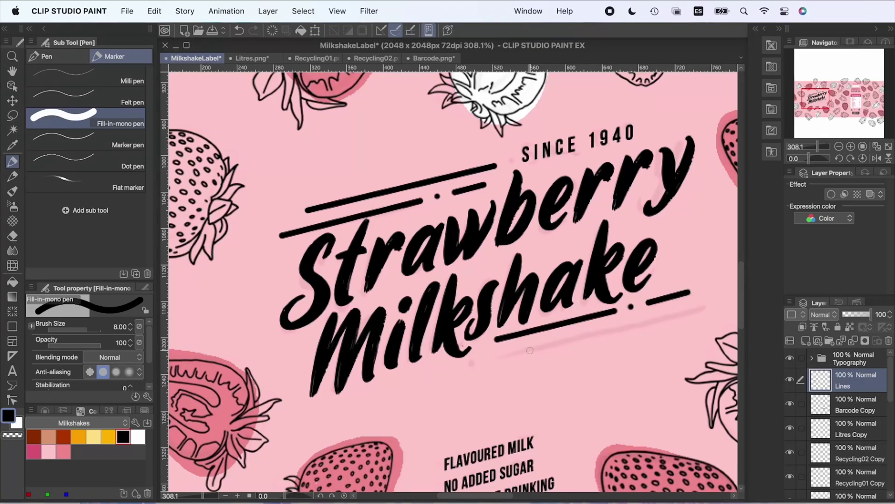
click(491, 360)
shift+click(716, 305)
click(508, 162)
- Lasso the dot in front of SINCE 1940 and nudge it slightly upwards with a transform
key(m)
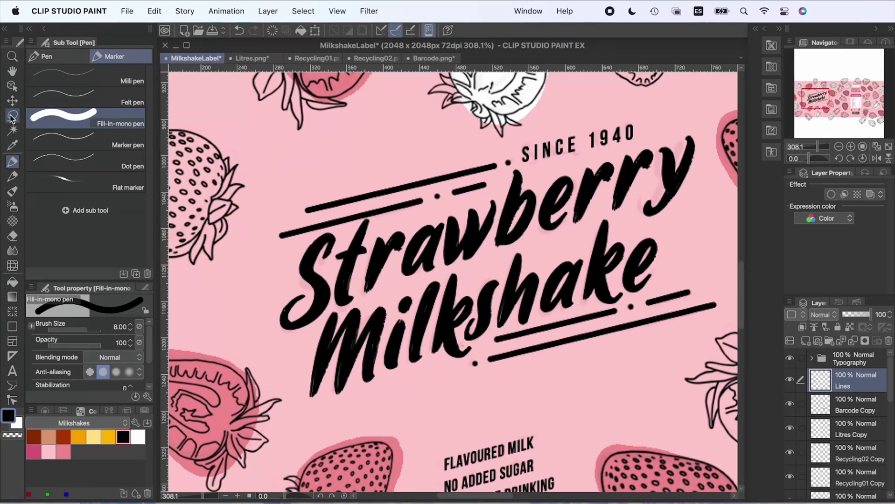
drag(512, 148, 514, 152)
key(super+t)
drag(467, 245, 466, 240)
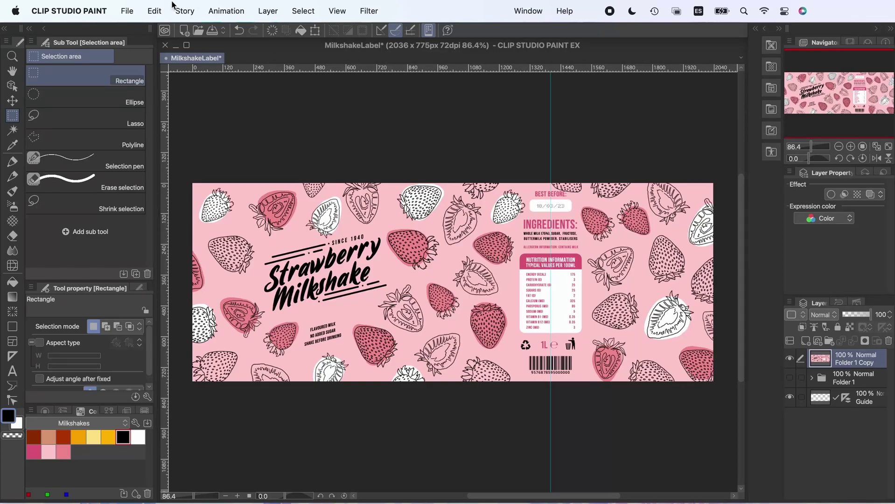
- Start exporting the flattened label as a single-layer JPEG named MilkshakeLabelJPEG
click(127, 11)
mouse_move(212, 163)
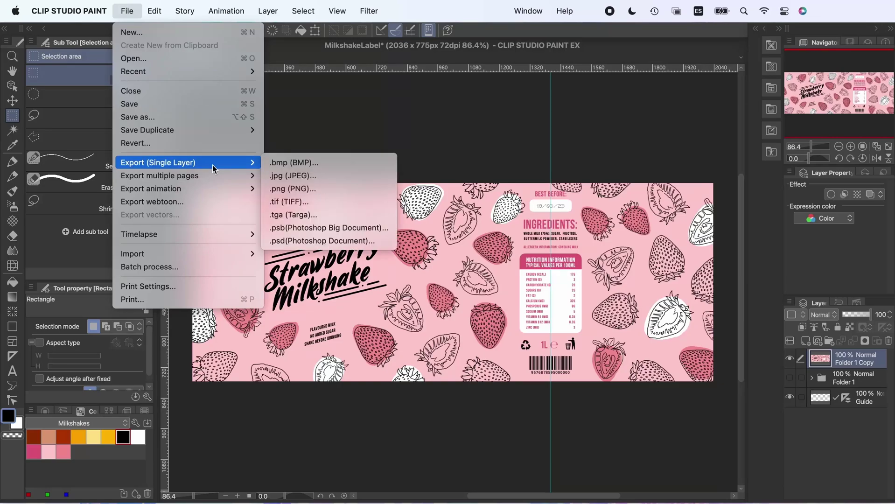
click(321, 175)
click(535, 125)
text(J)
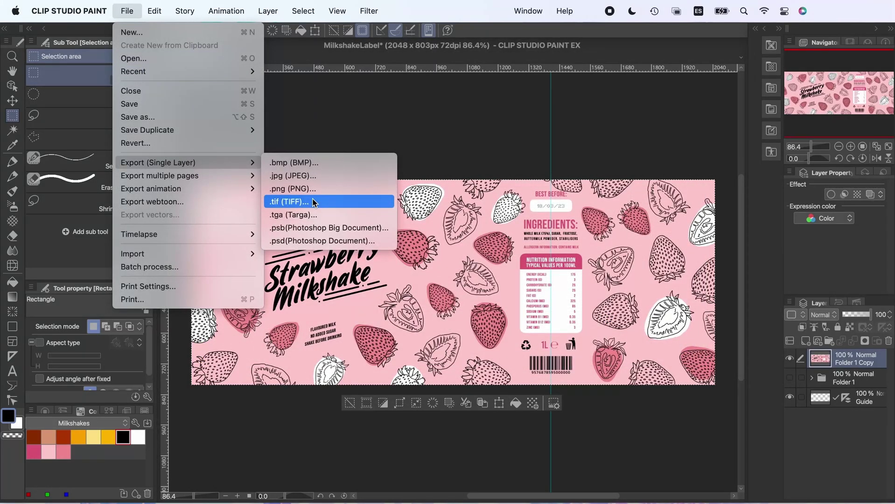
- Export the label as a single-layer TIFF, accepting the export settings and the preview
click(313, 202)
click(482, 118)
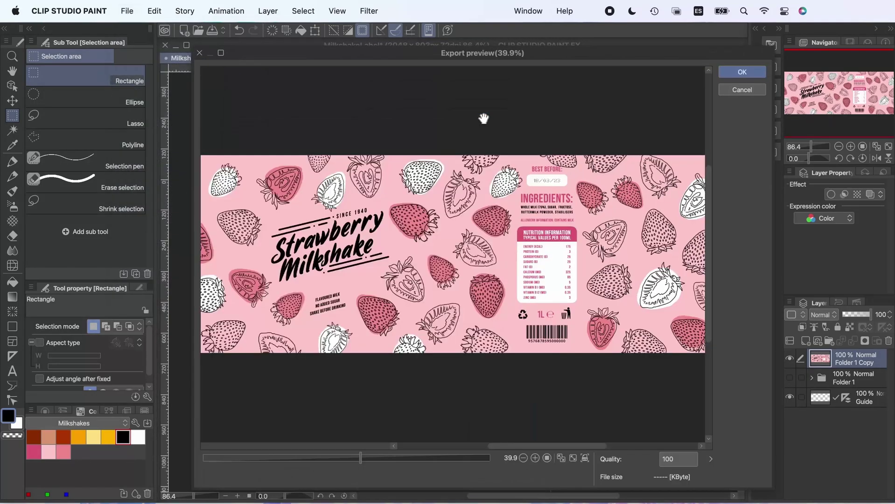
click(743, 73)
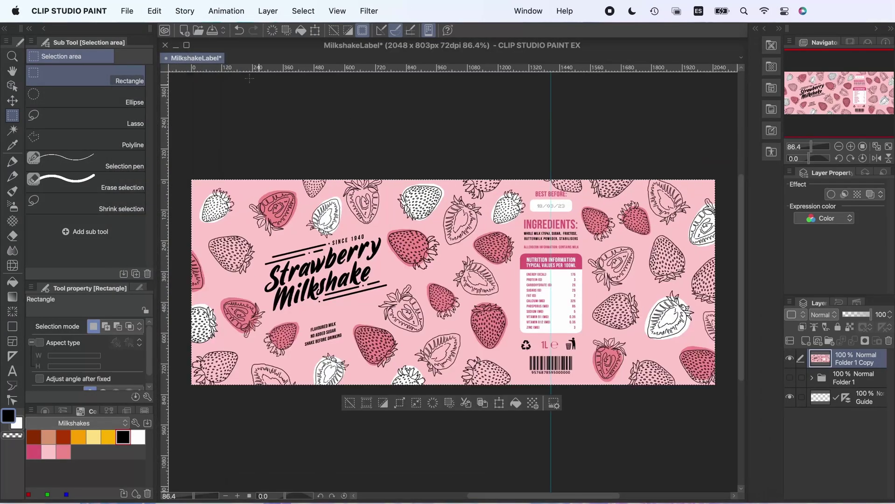
- Export the label as a single-layer JPEG with quality 100 and a resolution of 150 dpi
click(135, 14)
mouse_move(225, 165)
click(299, 173)
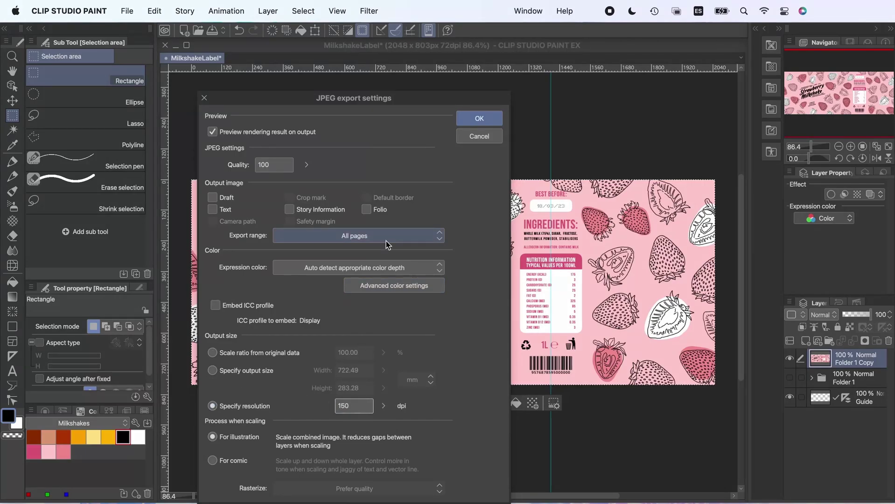
click(483, 120)
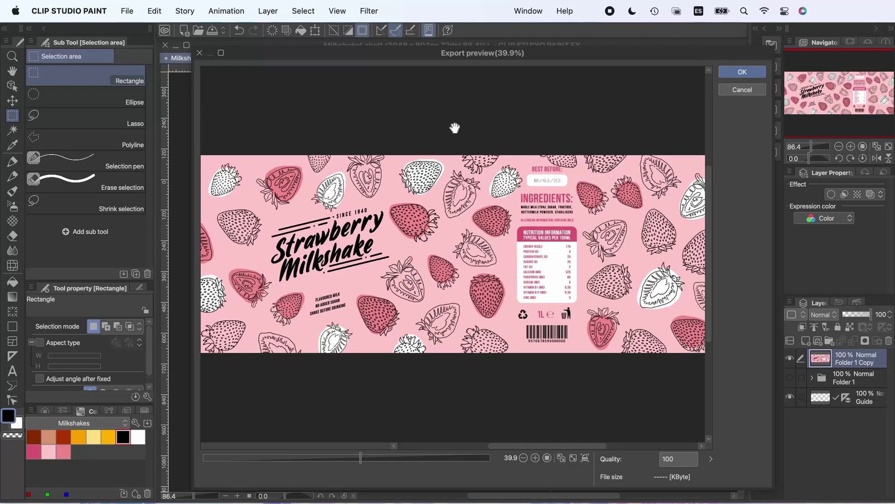
click(743, 72)
- Export the label as a single-layer PNG named MilkshakeLabelSocialMedia in the Milkshakes folder
click(131, 13)
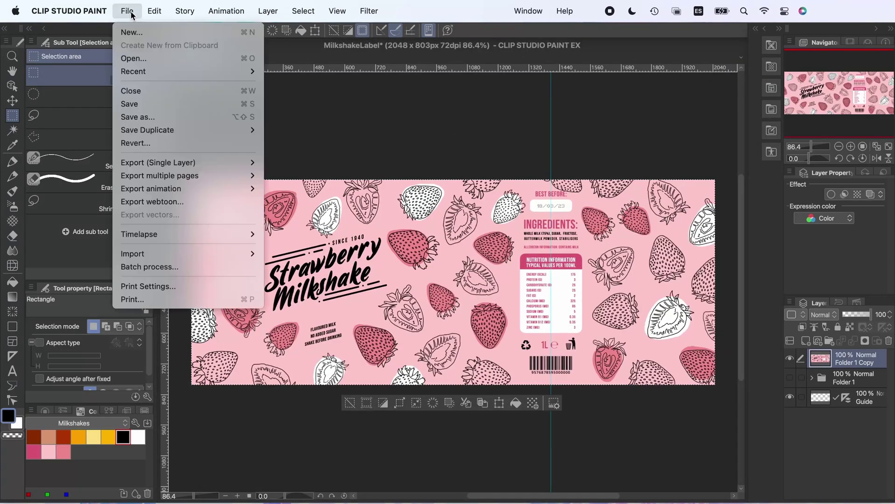
mouse_move(207, 162)
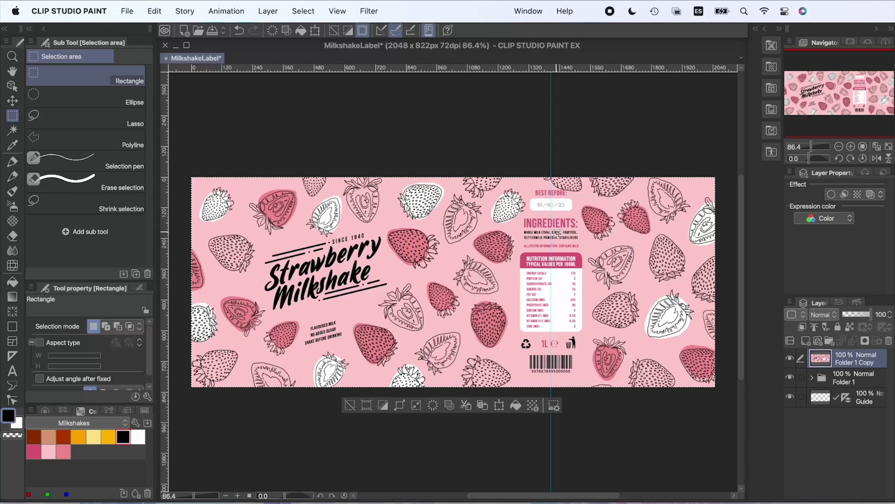
click(128, 11)
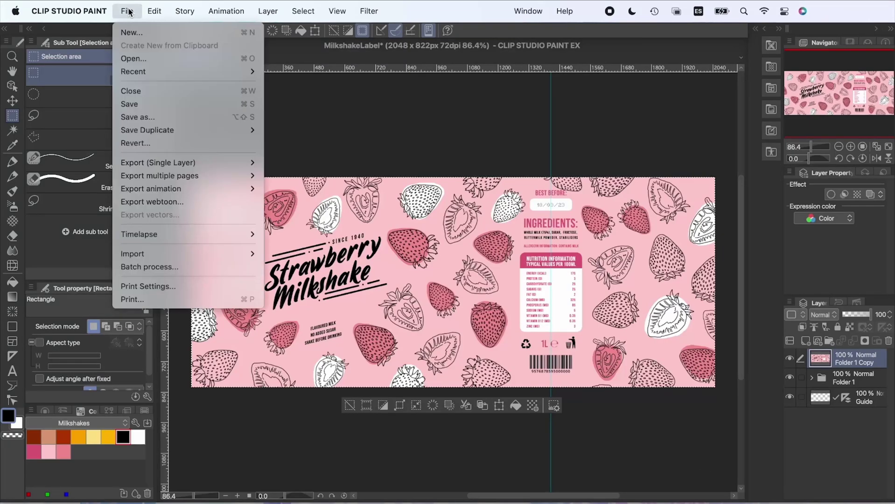
mouse_move(185, 163)
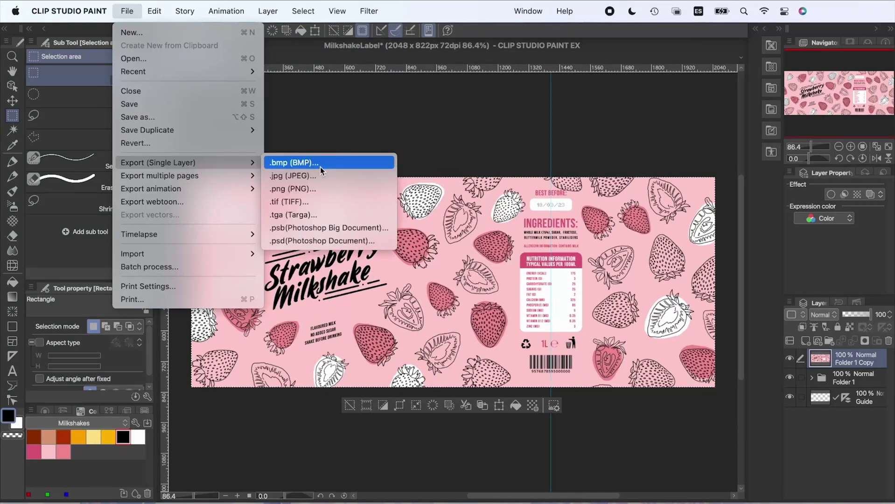
click(320, 187)
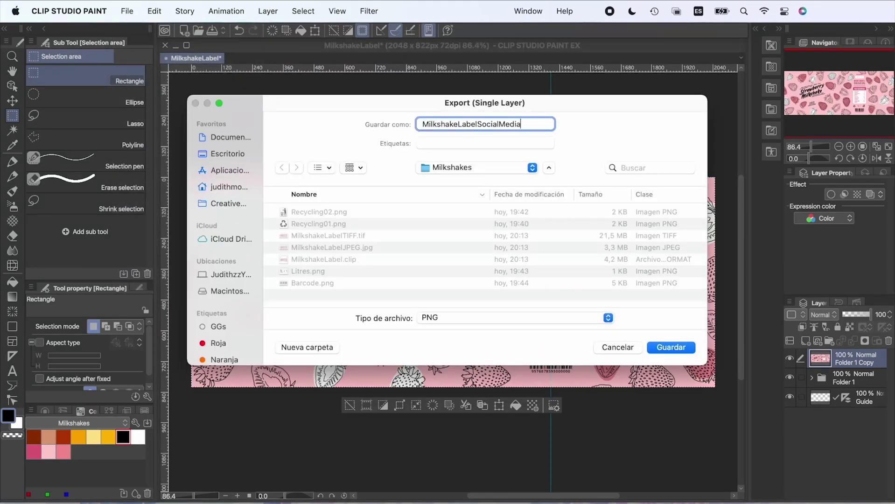
click(665, 349)
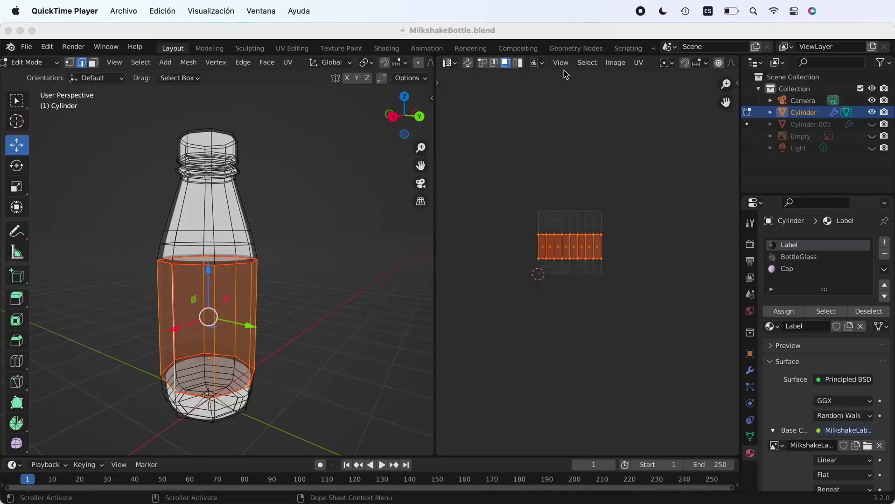
- In Blender, load MilkshakeLabel02.jpg as the Label material's base colour image and turn off the bottle's X-ray display
click(617, 62)
scroll(792, 408, down, 3)
click(868, 397)
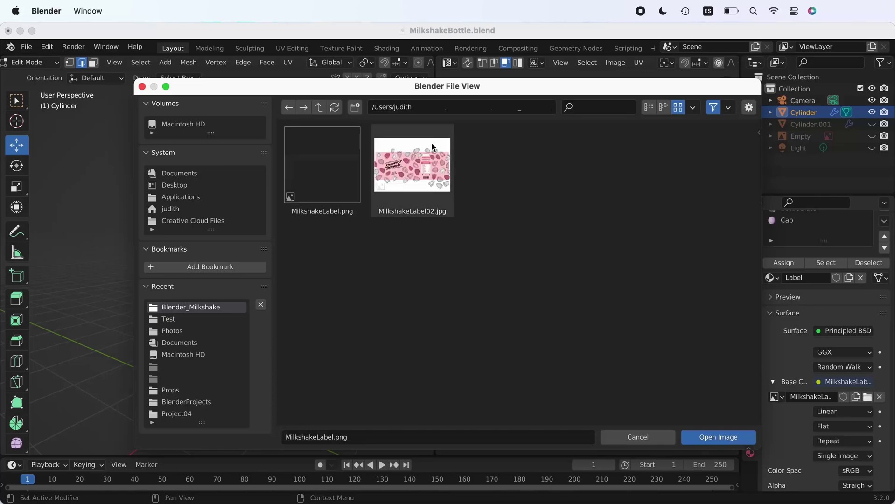
click(412, 168)
click(733, 438)
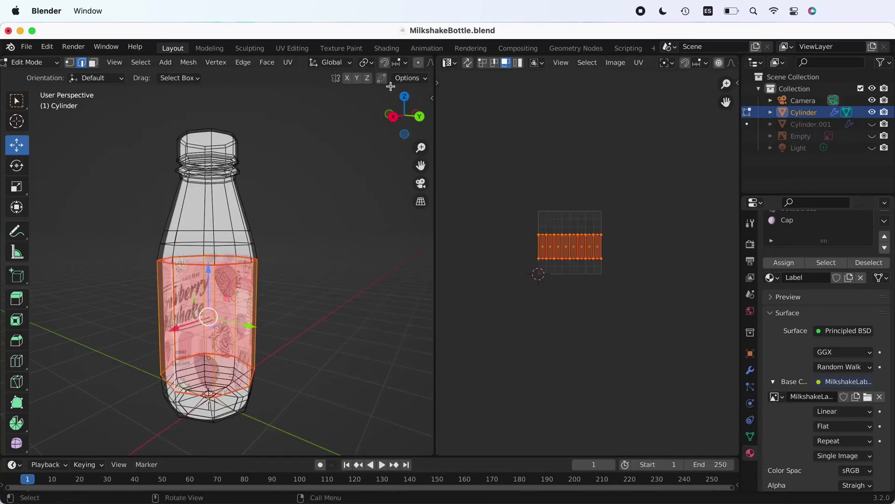
scroll(401, 66, down, 5)
click(363, 62)
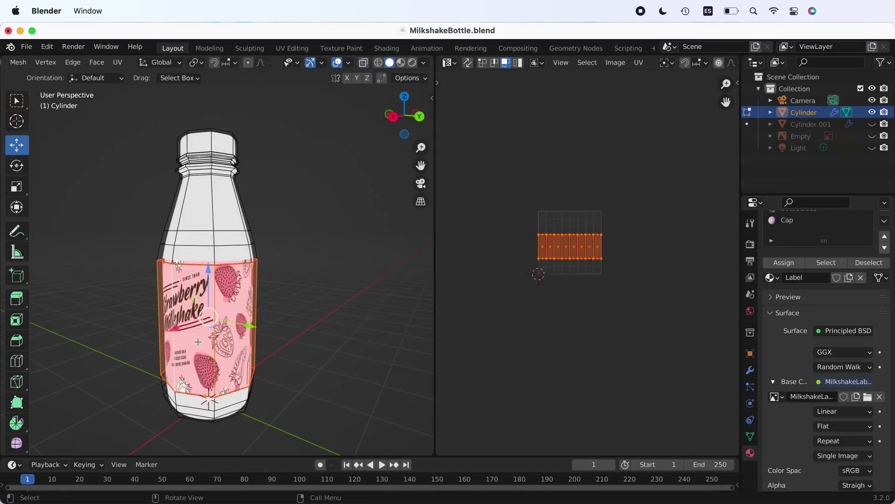
- Show MilkshakeLabel02.jpg as the image behind the bottle label's UV layout
scroll(191, 332, right, 15)
scroll(192, 332, right, 15)
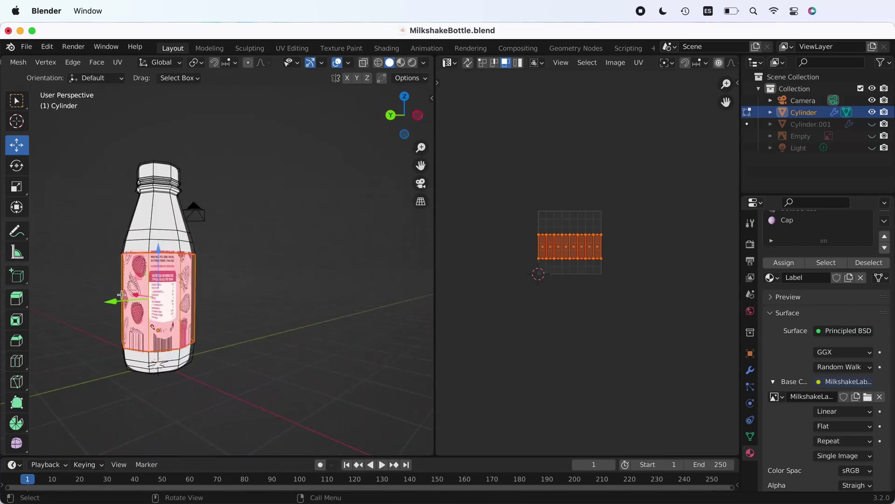
scroll(158, 283, right, 10)
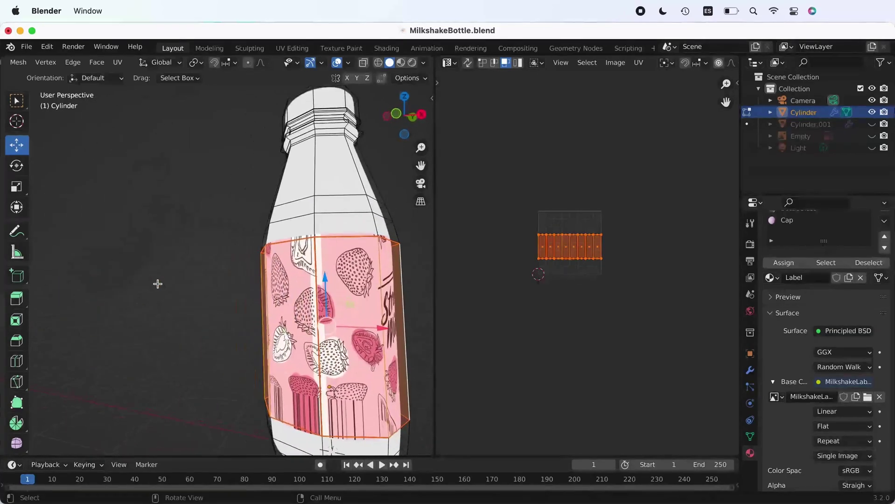
scroll(556, 262, up, 4)
scroll(626, 65, down, 4)
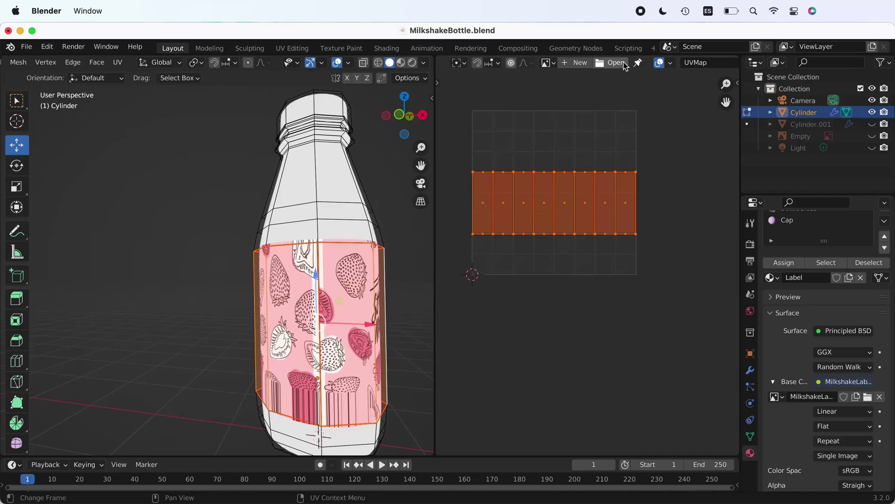
click(523, 62)
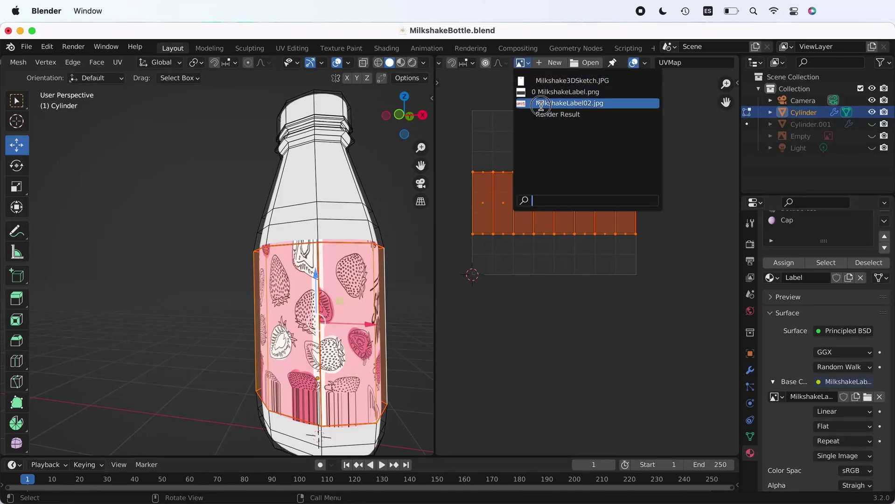
click(556, 103)
scroll(558, 275, down, 8)
scroll(563, 275, right, 3)
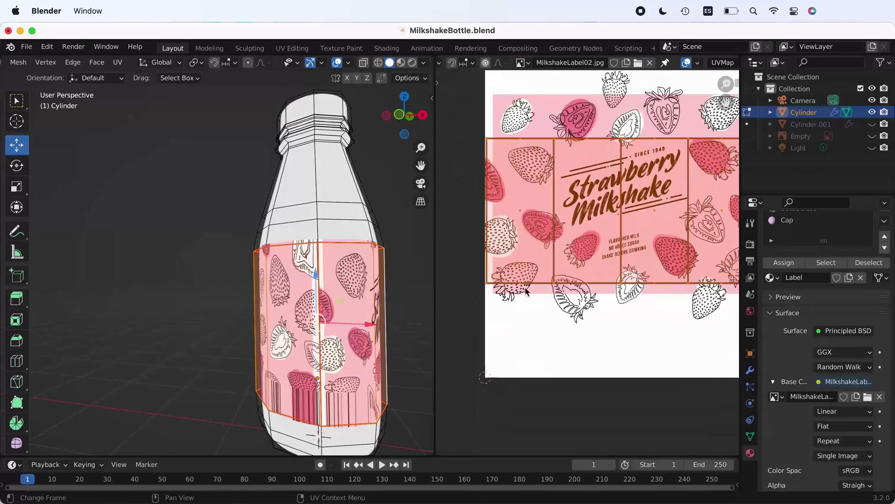
- Move the entire label UV layout up so its top and left edges align with the pink artwork
drag(460, 311, 493, 110)
scroll(501, 236, right, 10)
scroll(500, 236, down, 4)
scroll(500, 237, left, 5)
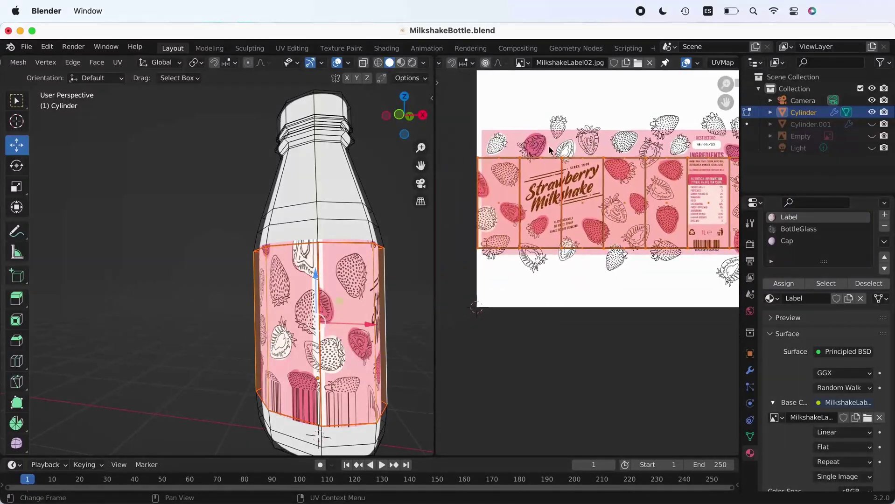
key(a)
key(g)
click(524, 240)
- Lower the UV layout's bottom edge to the bottom border of the pink artwork and fine-tune its vertical position
scroll(524, 239, down, 4)
click(461, 227)
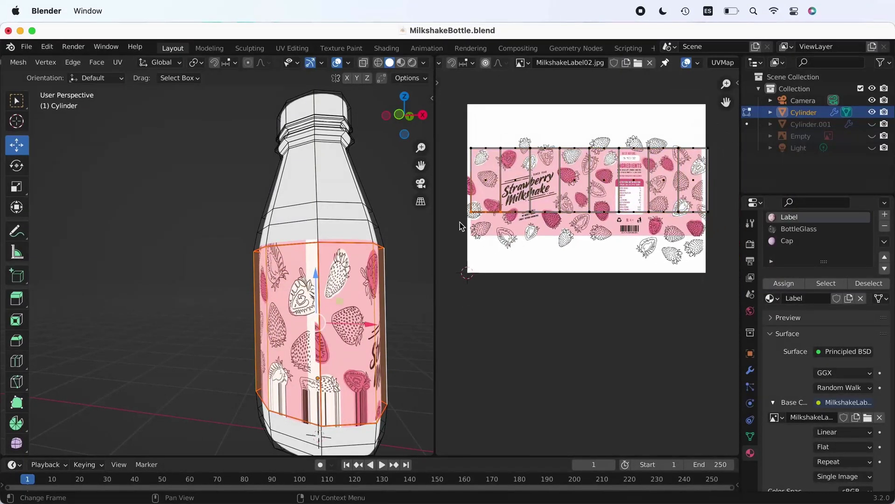
key(g)
click(522, 254)
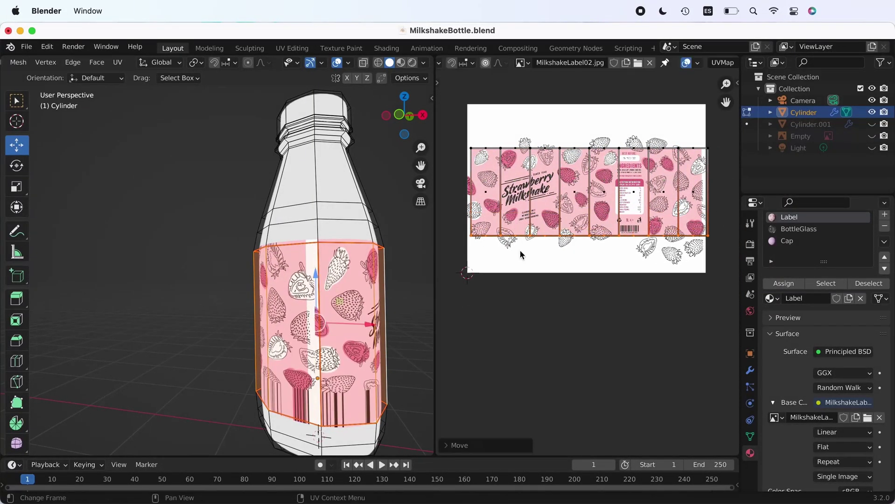
scroll(523, 236, up, 5)
scroll(523, 235, up, 4)
key(g)
key(y)
click(523, 232)
- Scale the label UVs along X in two passes, by about 0.98 and about 0.99, to fit within the pink artwork's width
scroll(522, 232, down, 8)
key(s)
key(x)
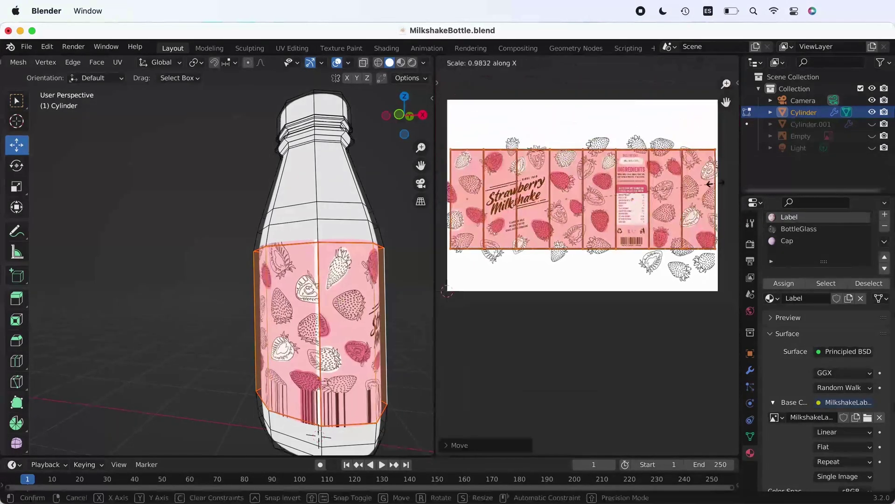
click(707, 184)
scroll(708, 184, up, 4)
scroll(709, 184, right, 5)
scroll(655, 214, up, 2)
key(s)
key(x)
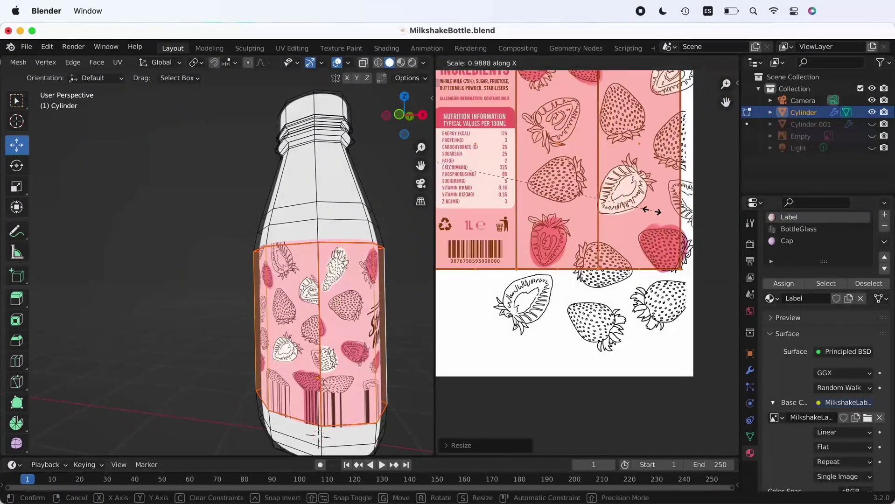
click(652, 212)
- Add a loop cut around the bottle's label section and slide it down close to the label's bottom edge
scroll(590, 228, left, 4)
scroll(590, 228, left, 4)
scroll(326, 360, left, 10)
scroll(158, 310, left, 8)
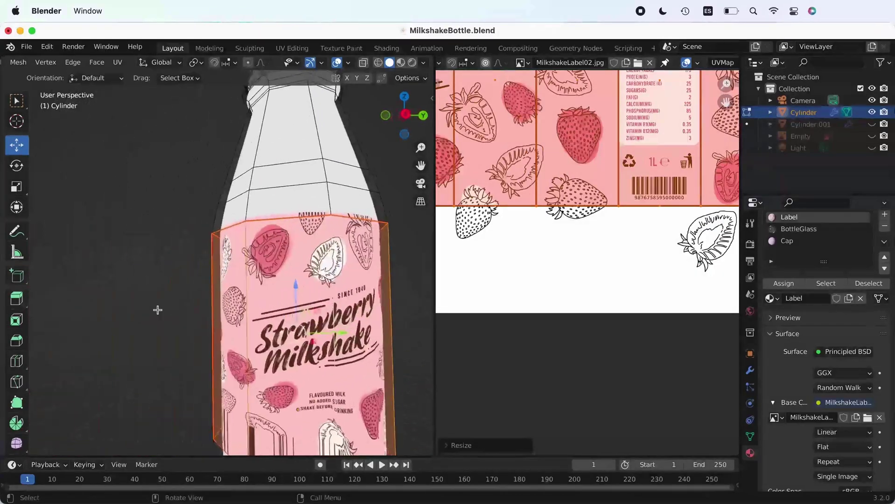
scroll(158, 310, down, 4)
click(17, 361)
drag(337, 308, 340, 390)
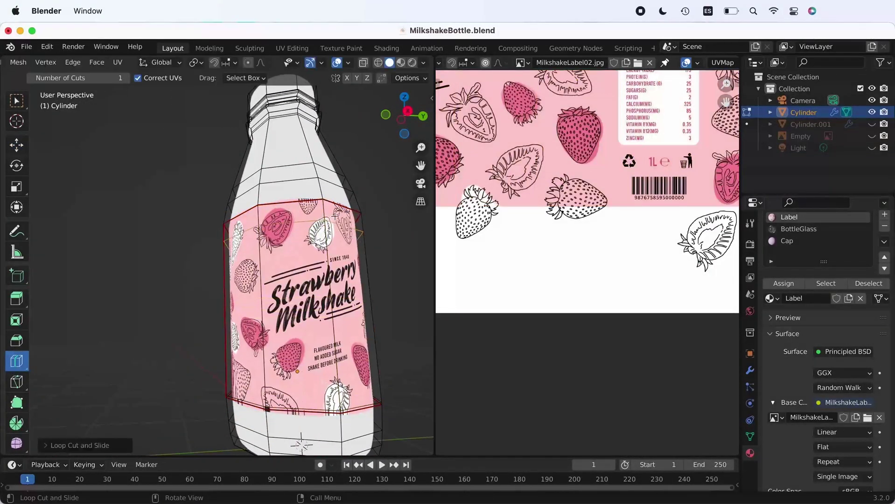
- Add another loop cut around the label section and slide it up close to the label's top edge
scroll(336, 217, down, 5)
scroll(322, 262, up, 8)
drag(331, 336, 330, 294)
scroll(289, 304, down, 6)
scroll(261, 318, right, 5)
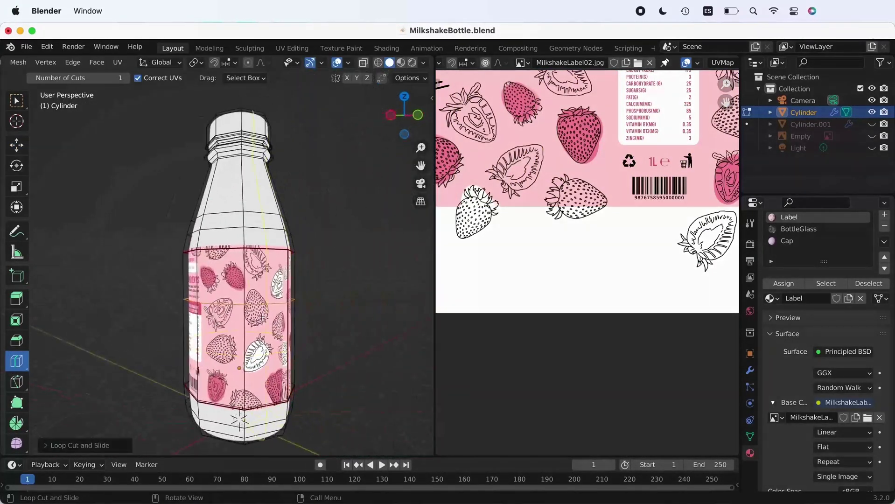
- Add two more supporting loop cuts around the bottle next to the label's borders
scroll(261, 318, right, 10)
scroll(280, 261, up, 8)
drag(365, 231, 363, 242)
scroll(355, 261, down, 8)
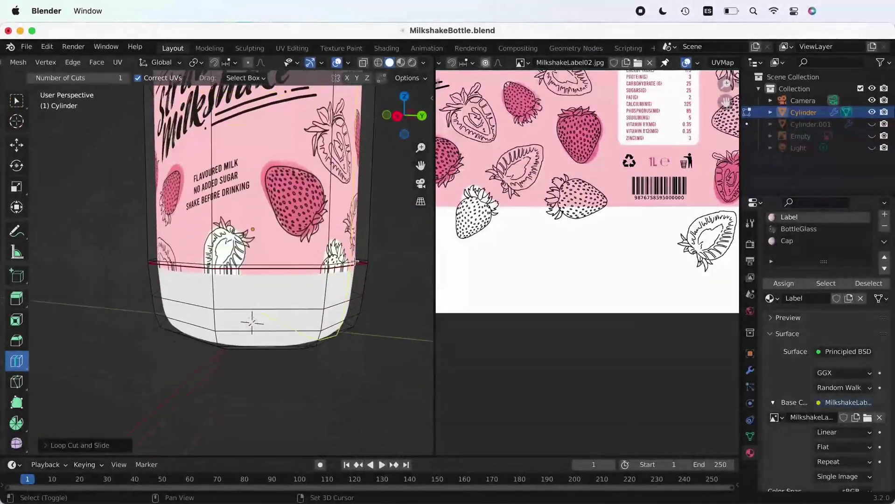
scroll(356, 262, up, 7)
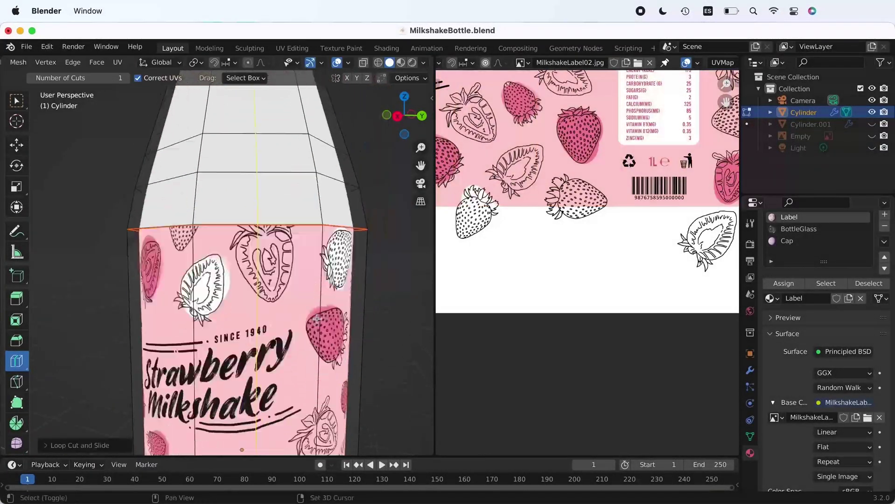
scroll(316, 319, down, 8)
drag(288, 305, 286, 363)
scroll(299, 326, down, 6)
scroll(318, 261, left, 10)
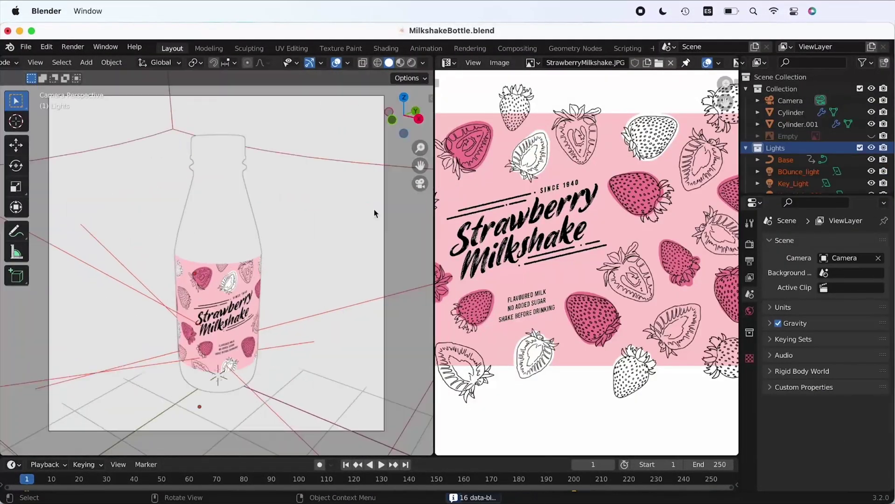
- Collapse the Lights collection, select the camera and clear its depth of field focus object
scroll(375, 213, down, 3)
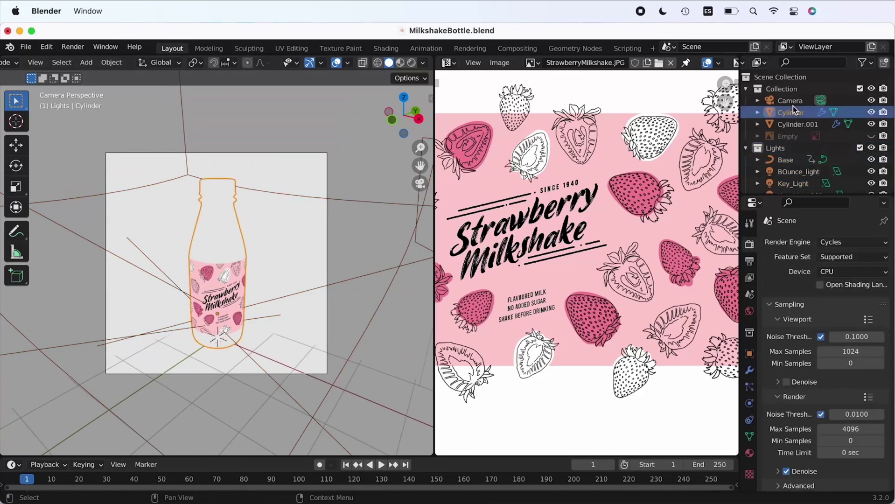
click(746, 148)
click(821, 100)
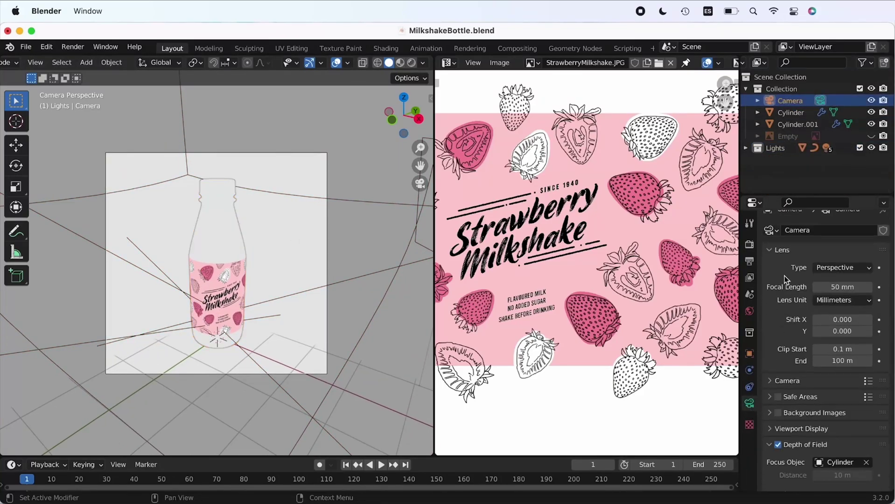
scroll(785, 280, down, 4)
click(867, 376)
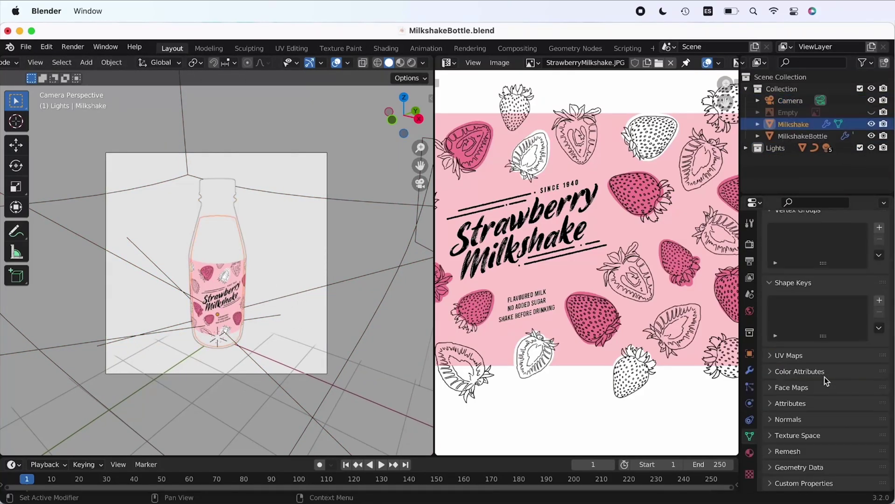
- Render the bottle scene as a still image and enlarge the render window
click(72, 46)
click(98, 60)
drag(330, 451, 472, 454)
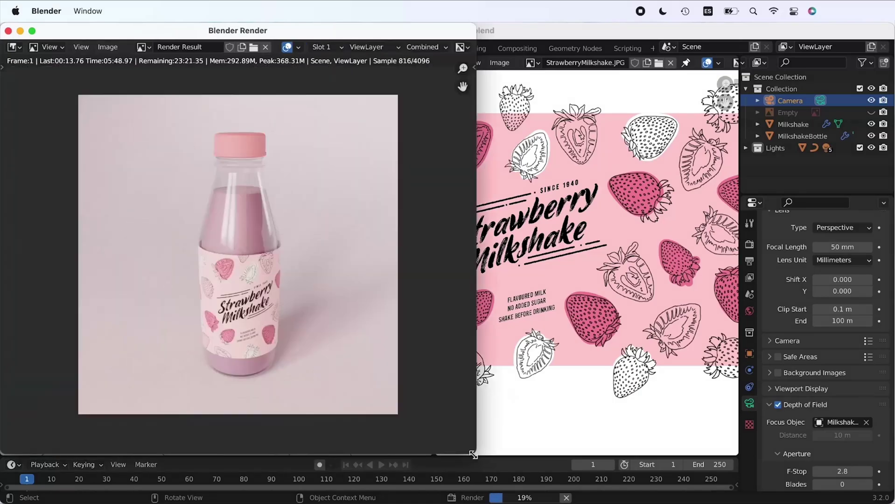